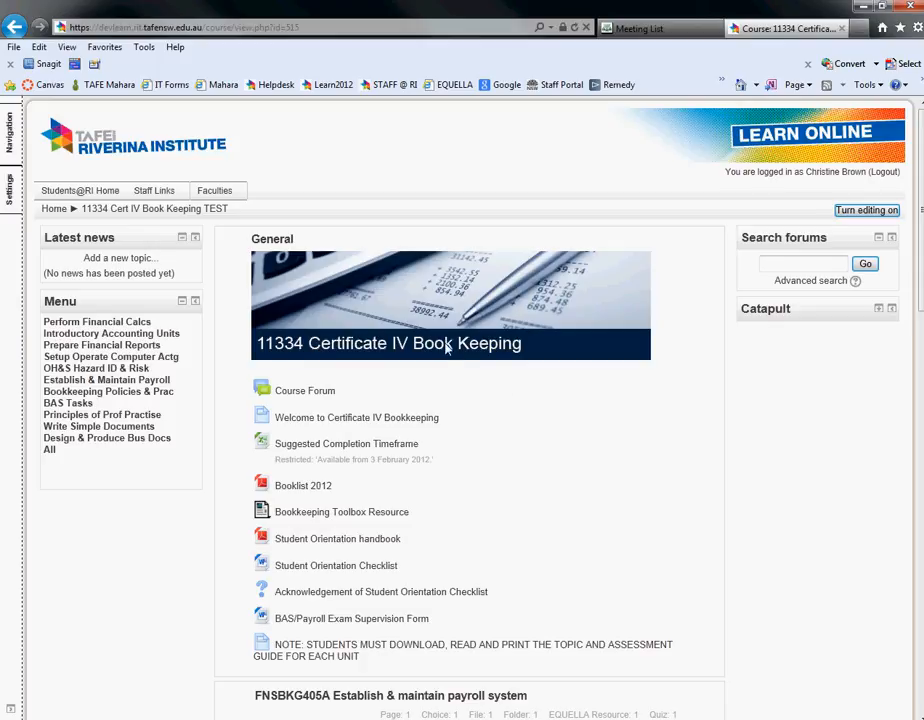
- Open the Cohorts page under the site administration's user accounts settings
{"action": "left_click", "coordinate": [11, 203]}
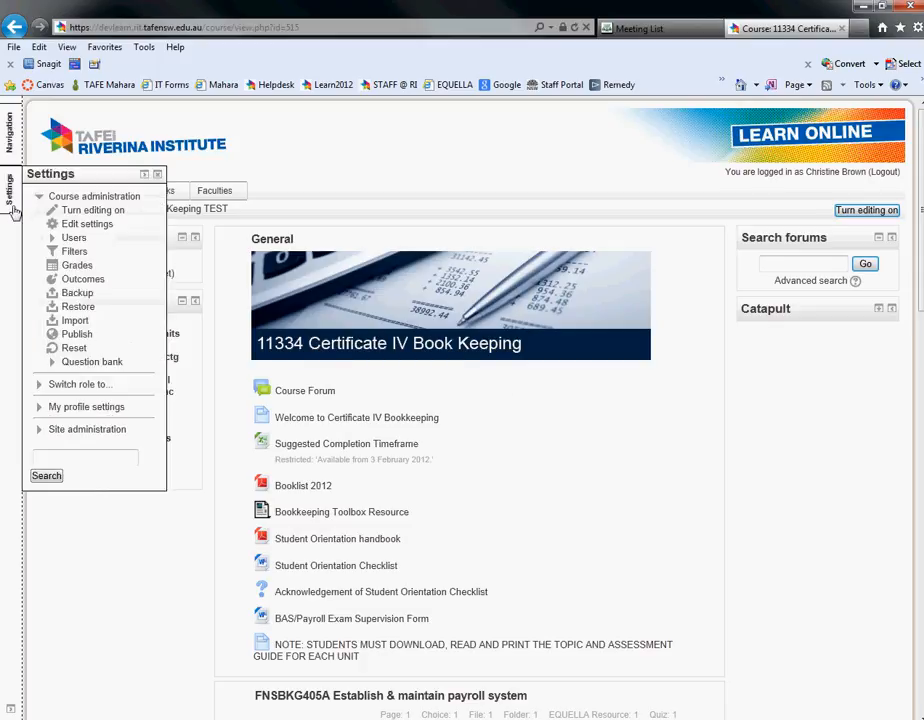
{"action": "left_click", "coordinate": [84, 431]}
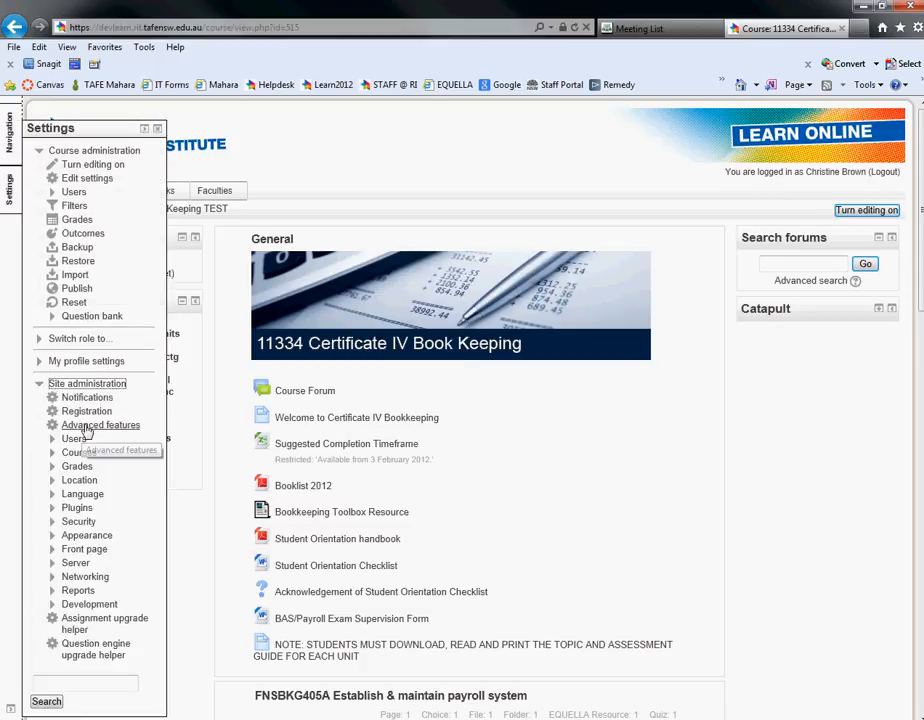
{"action": "left_click", "coordinate": [75, 440]}
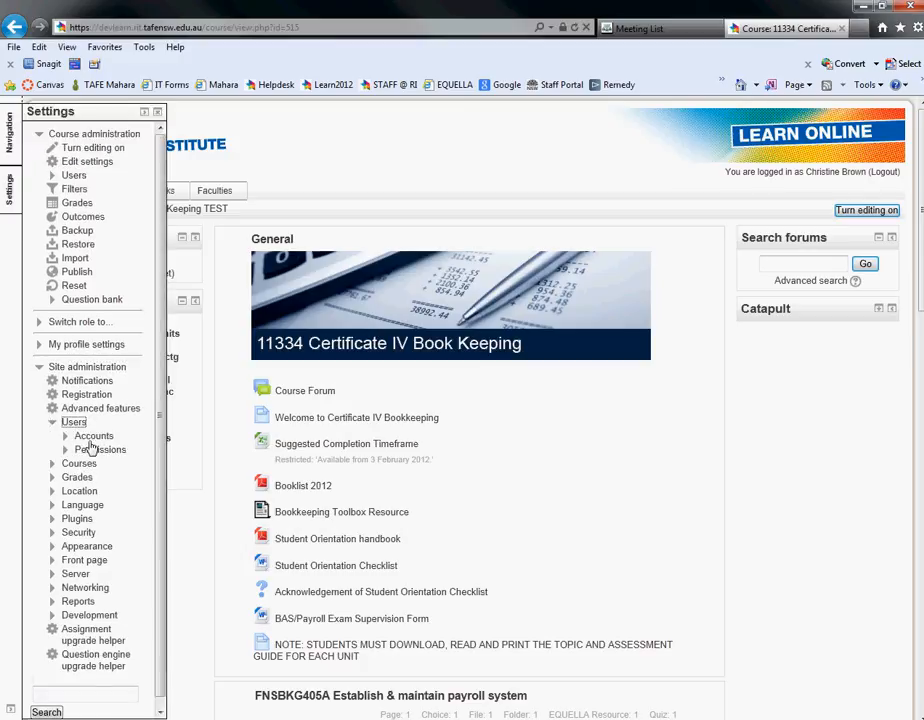
{"action": "left_click", "coordinate": [85, 437]}
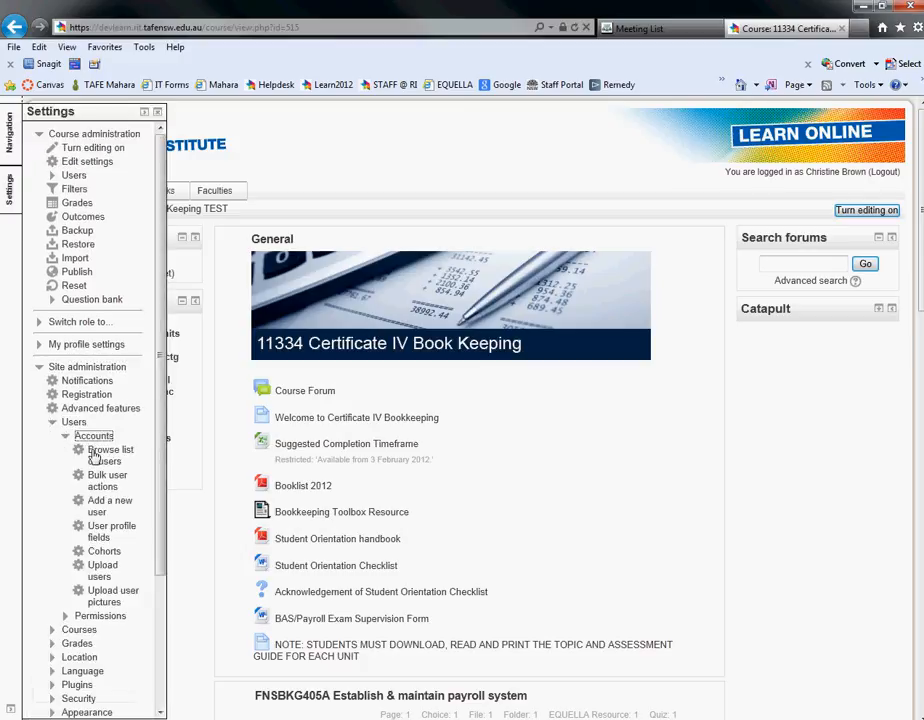
{"action": "left_click", "coordinate": [106, 553]}
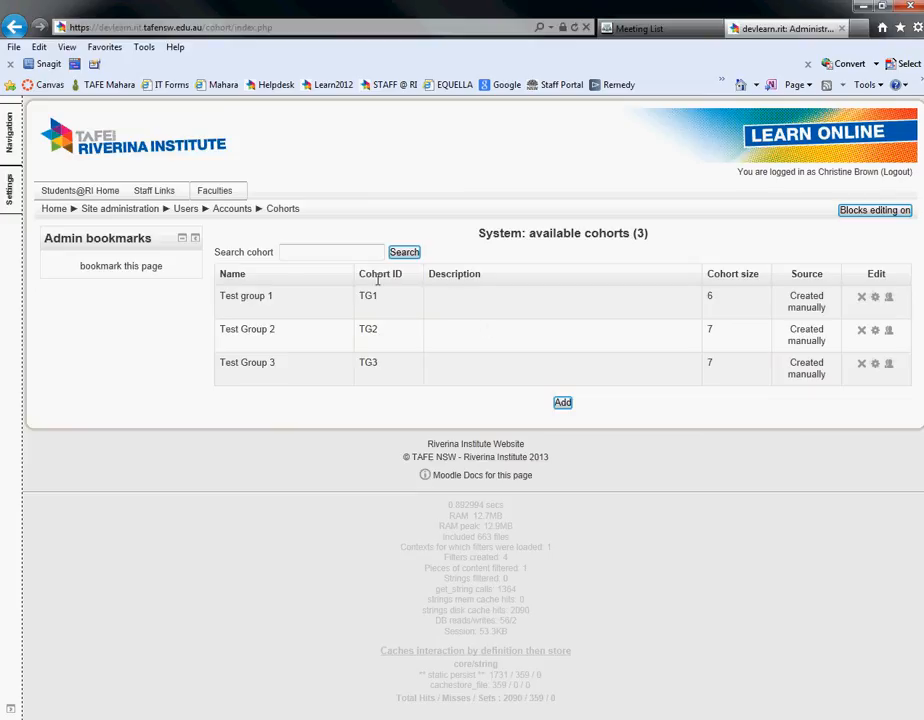
- Create a cohort named "Test Cohort 4" in the System context, leaving its cohort ID blank
{"action": "left_click", "coordinate": [563, 405]}
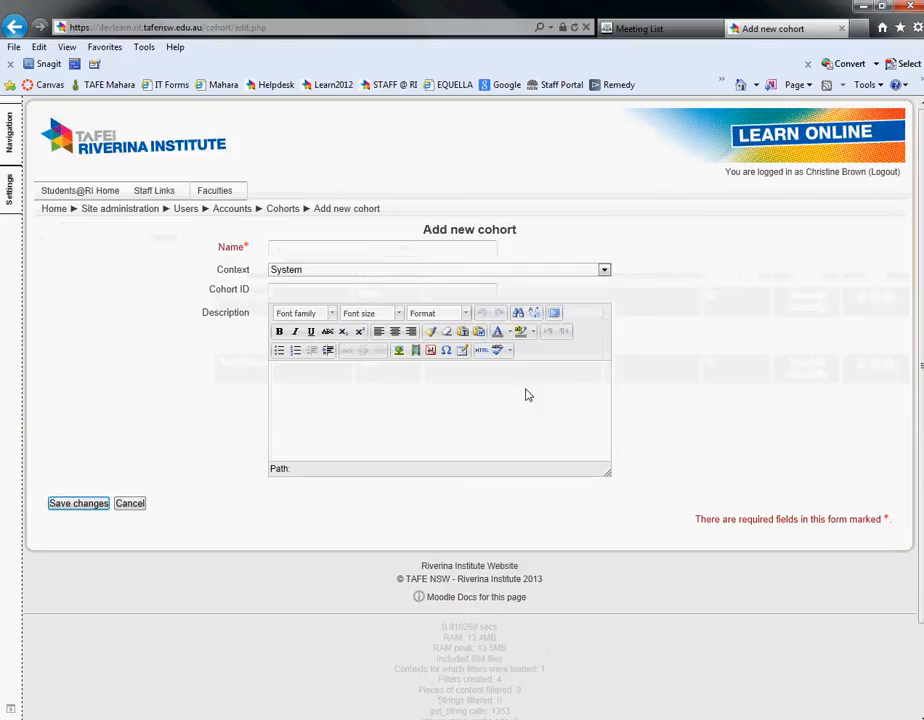
{"action": "left_click", "coordinate": [364, 246]}
{"action": "type", "text": "Test Cho"}
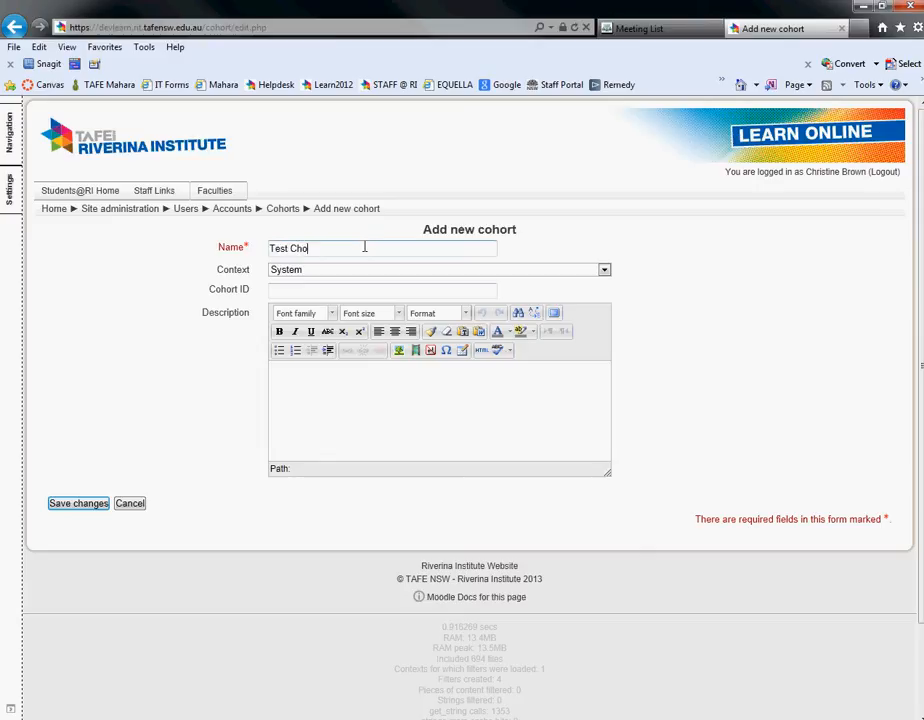
{"action": "key", "text": "BackSpace"}
{"action": "key", "text": "BackSpace"}
{"action": "type", "text": "ohort 4"}
{"action": "left_click", "coordinate": [298, 290]}
{"action": "left_click", "coordinate": [97, 505]}
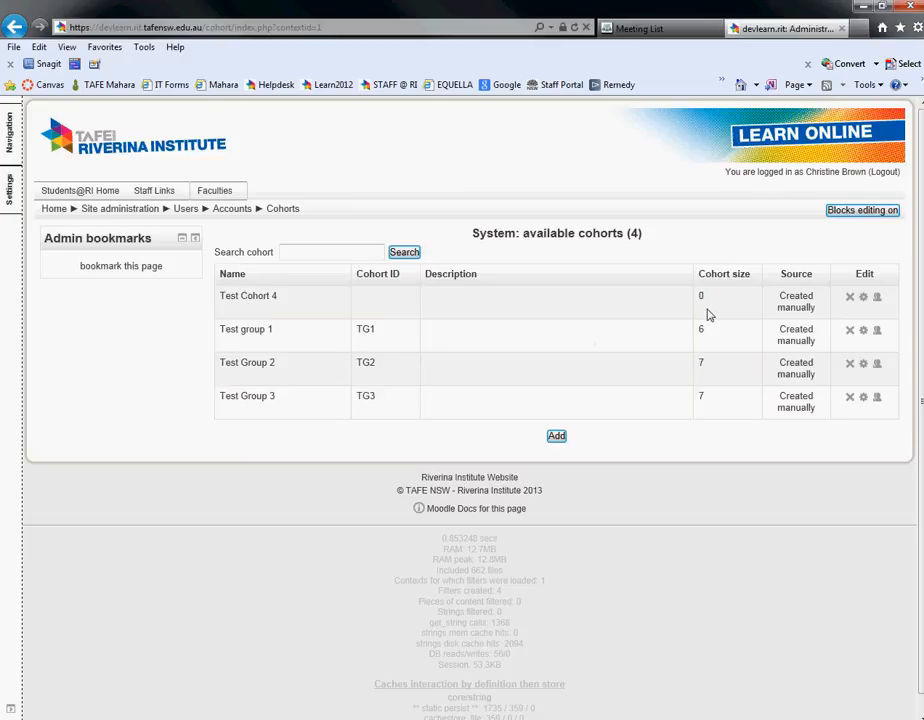
- Open the member assignment for Test Cohort 4 and search its potential users for "smi"
{"action": "left_click", "coordinate": [877, 299]}
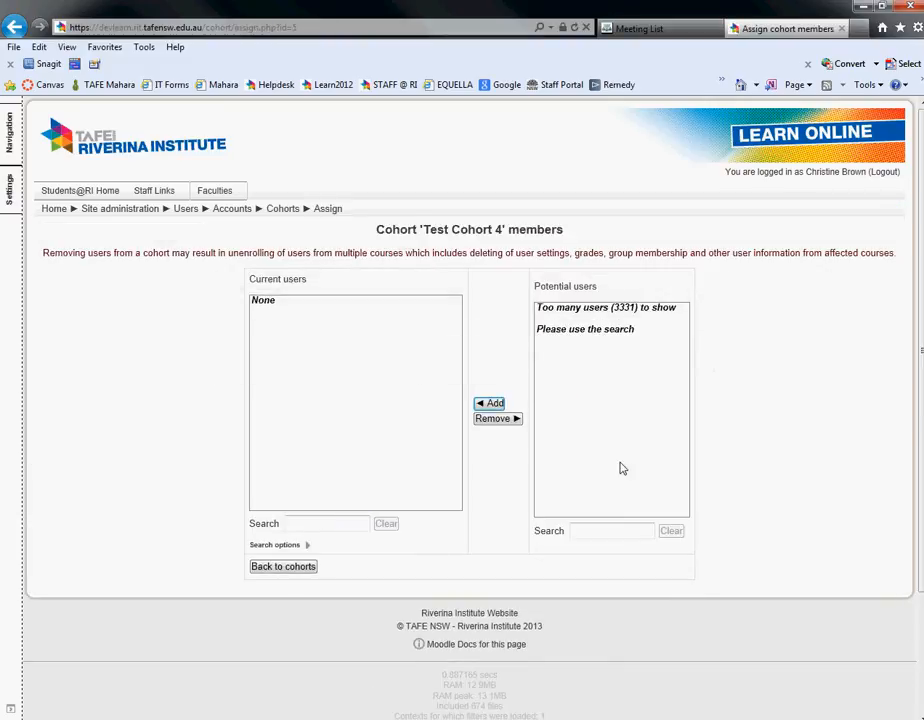
{"action": "left_click", "coordinate": [605, 529]}
{"action": "type", "text": "de"}
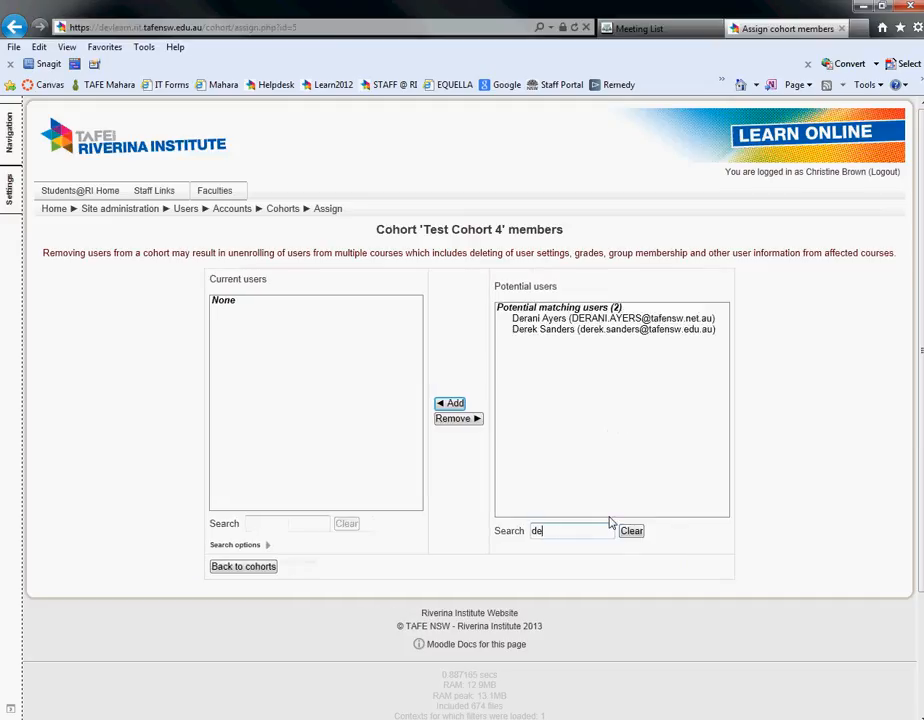
{"action": "key", "text": "BackSpace"}
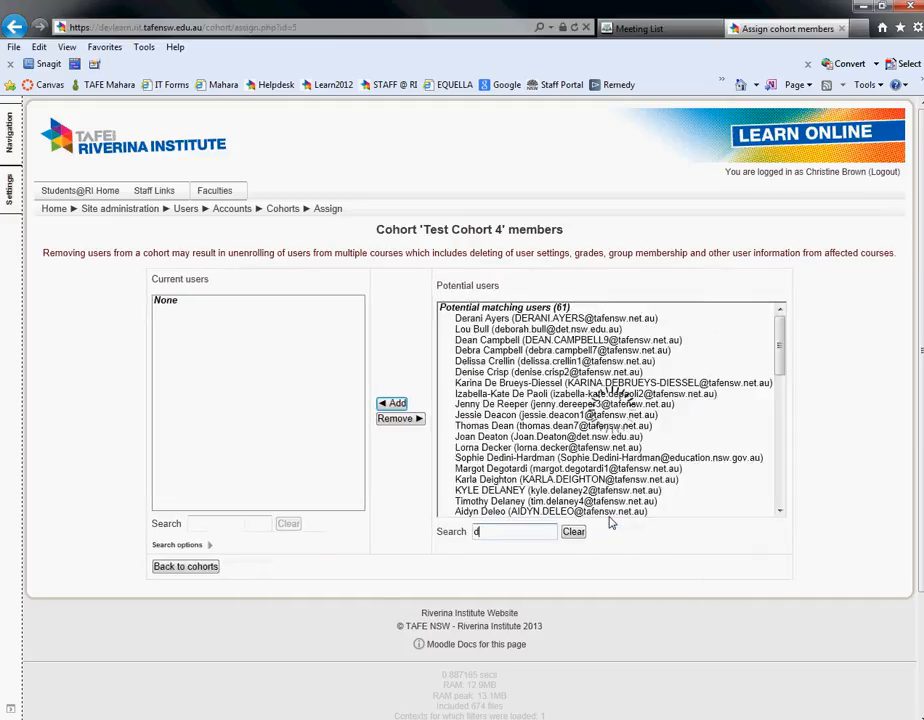
{"action": "key", "text": "BackSpace"}
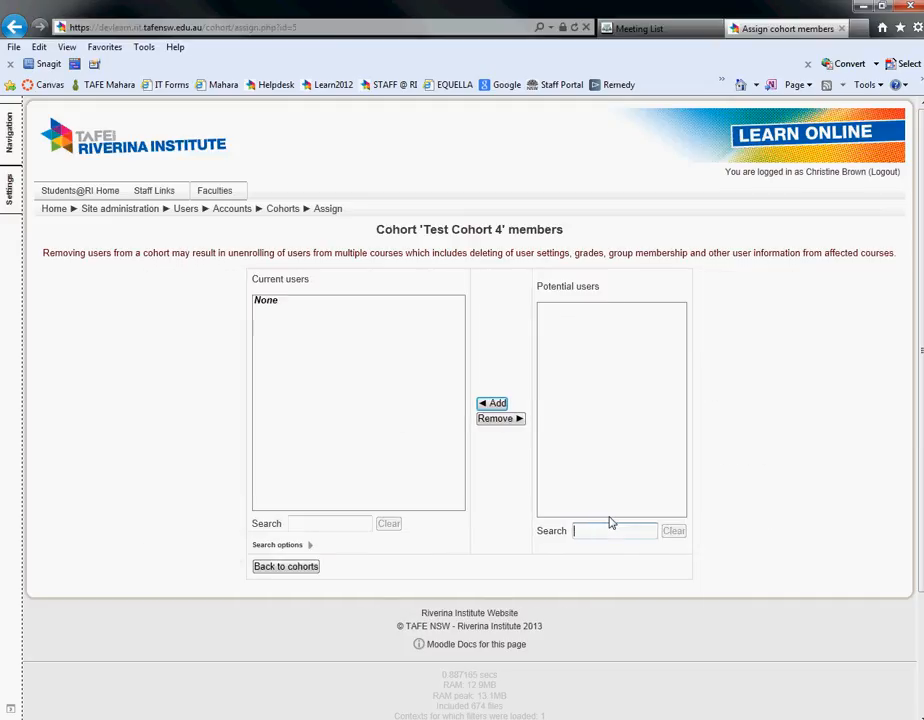
{"action": "type", "text": "smi"}
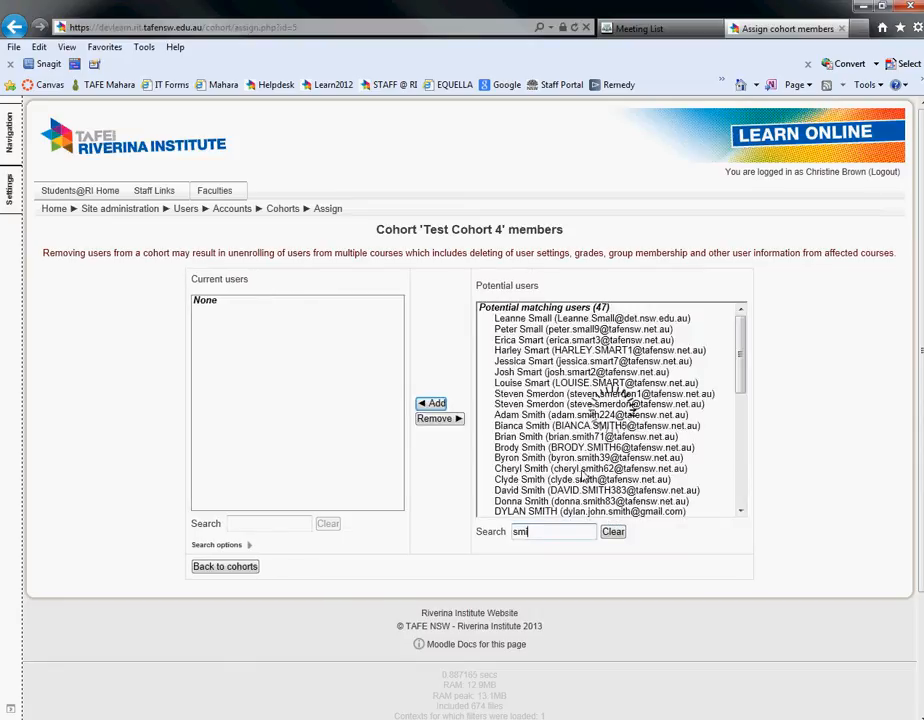
- Add the first seven matching users to Test Cohort 4 and return to the cohort list
{"action": "left_click", "coordinate": [540, 320]}
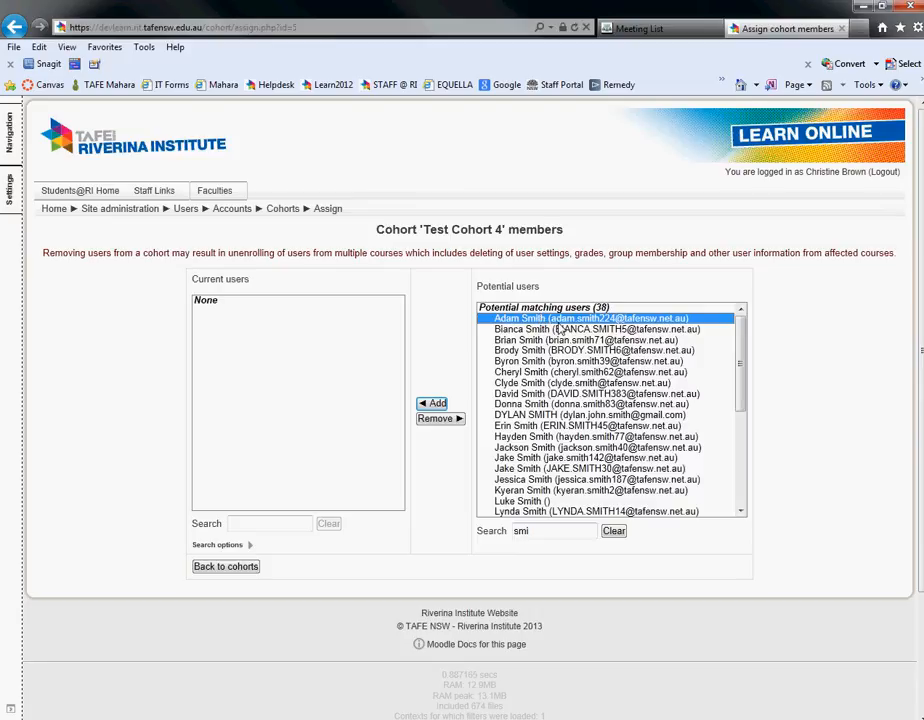
{"action": "left_click", "coordinate": [619, 330], "text": "ctrl"}
{"action": "left_click", "coordinate": [620, 340], "text": "ctrl"}
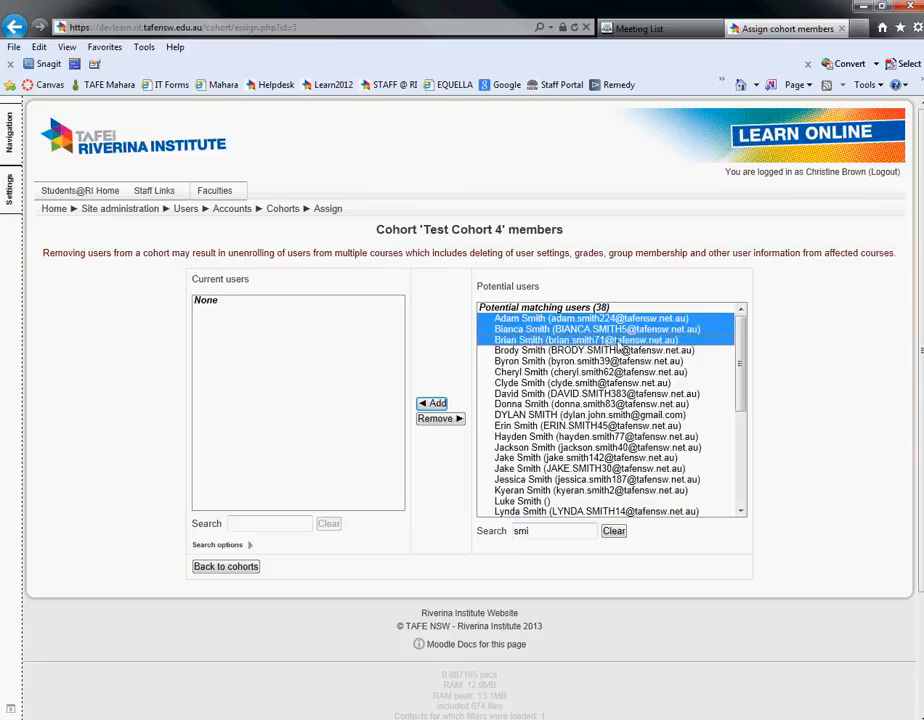
{"action": "left_click", "coordinate": [618, 350], "text": "ctrl"}
{"action": "left_click", "coordinate": [617, 361], "text": "ctrl"}
{"action": "left_click", "coordinate": [615, 372], "text": "ctrl"}
{"action": "left_click", "coordinate": [612, 383], "text": "ctrl"}
{"action": "left_click", "coordinate": [435, 403]}
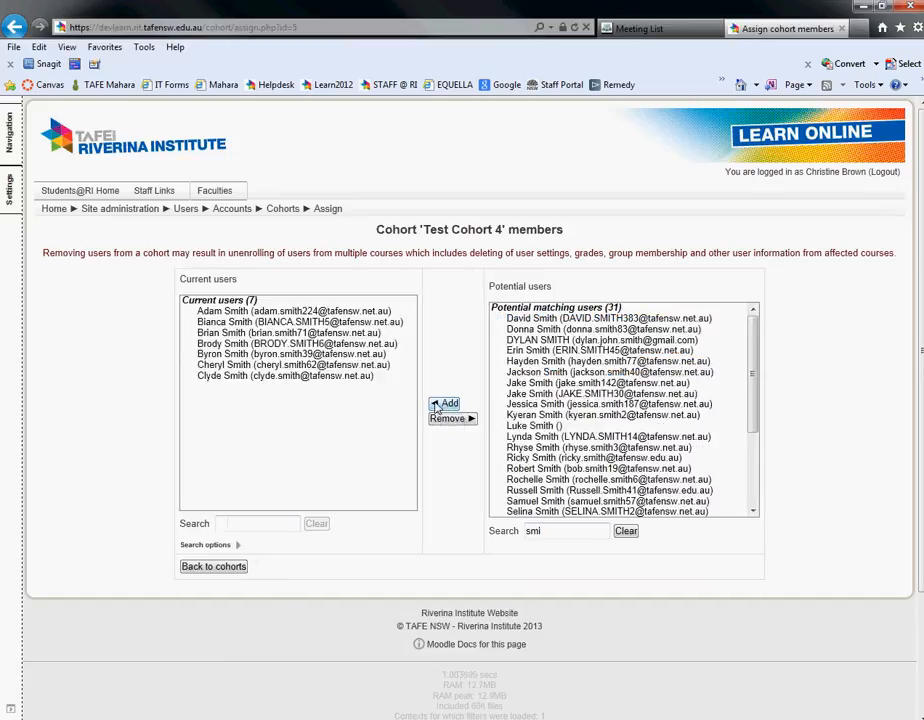
{"action": "left_click", "coordinate": [240, 568]}
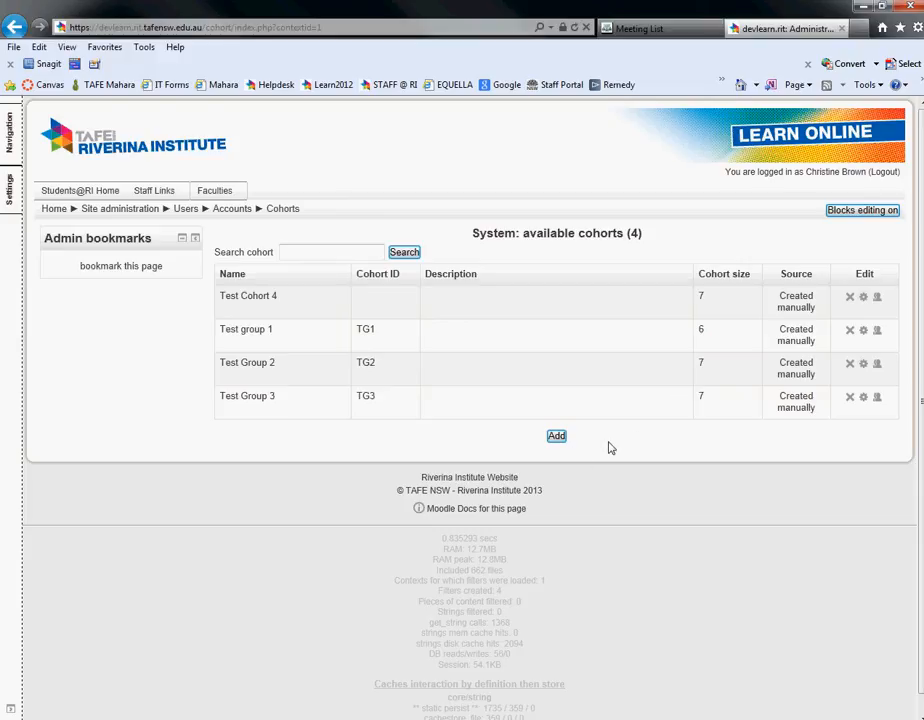
- Create a cohort named "Test Cohort 5 Category" with its context set to Business
{"action": "left_click", "coordinate": [558, 437]}
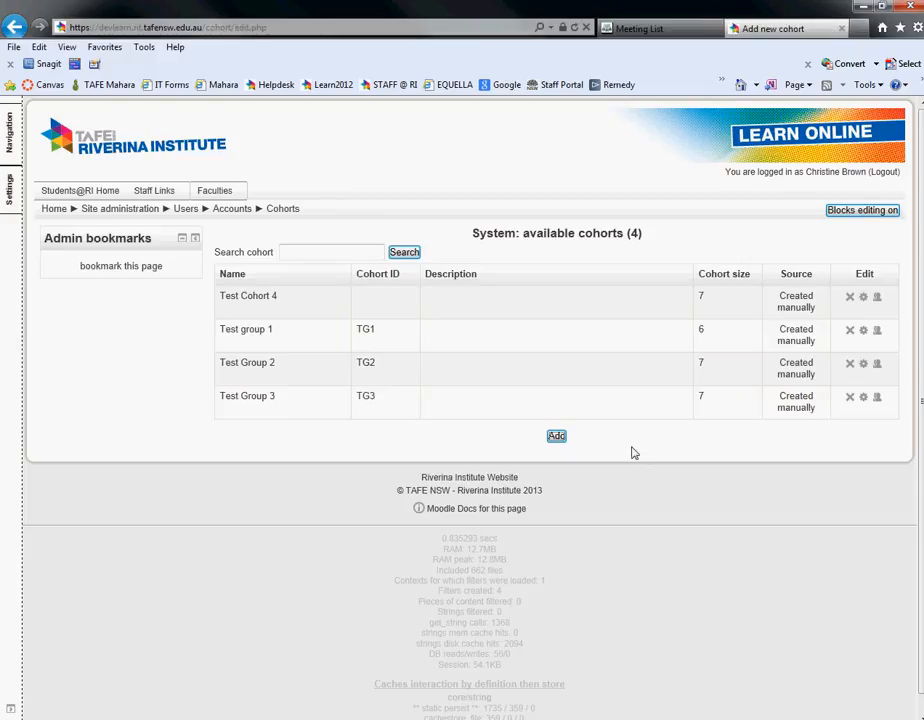
{"action": "left_click", "coordinate": [369, 248]}
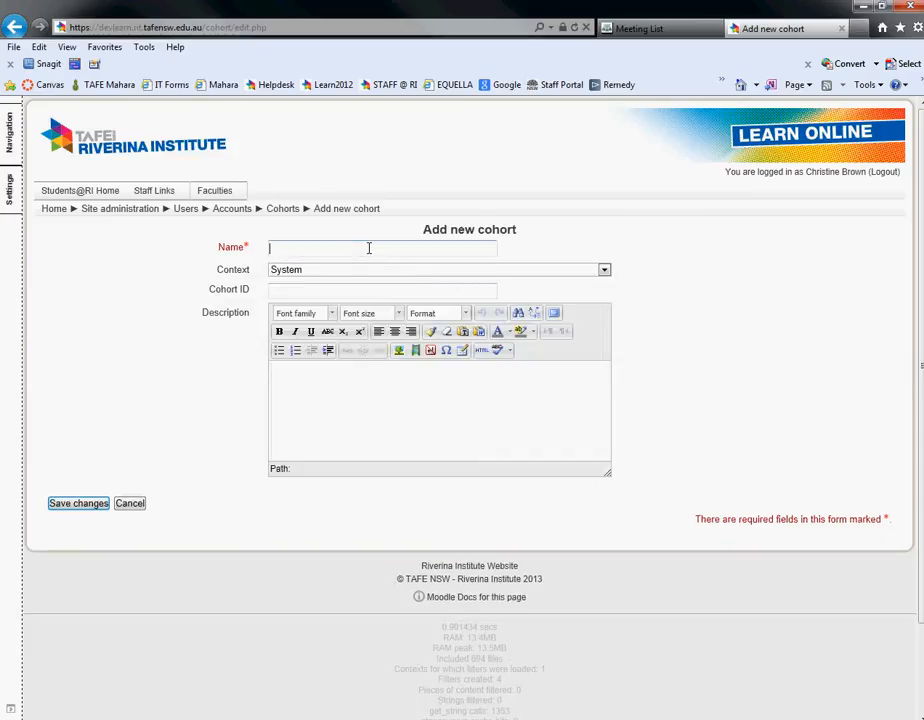
{"action": "type", "text": "Test Cohort 5 Category"}
{"action": "left_click", "coordinate": [604, 271]}
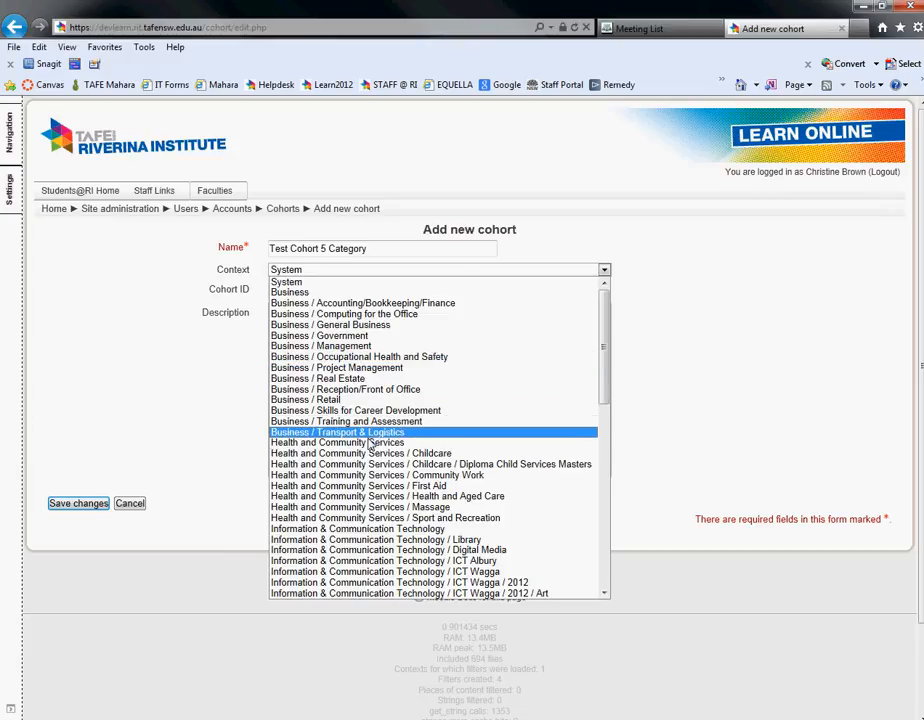
{"action": "scroll", "coordinate": [369, 446], "scroll_direction": "down", "scroll_amount": 3}
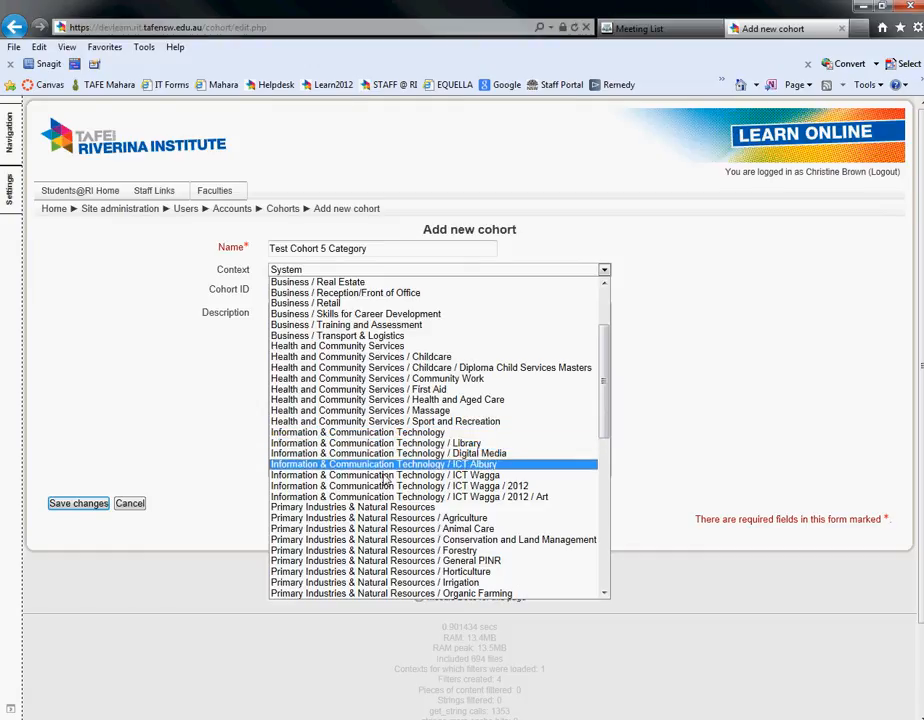
{"action": "left_click_drag", "start_coordinate": [603, 415], "coordinate": [599, 361]}
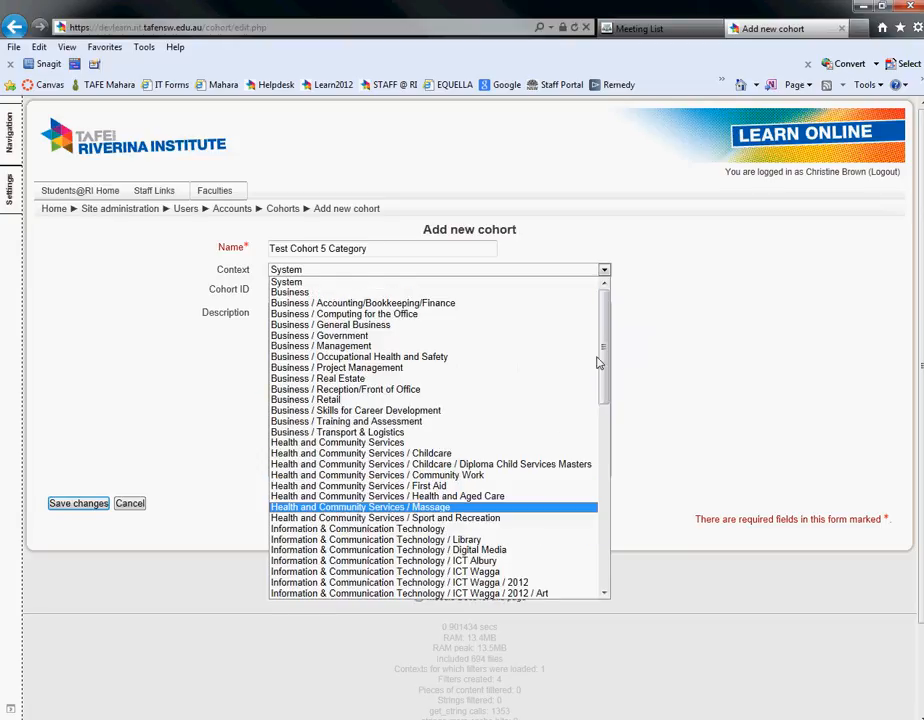
{"action": "left_click", "coordinate": [390, 293]}
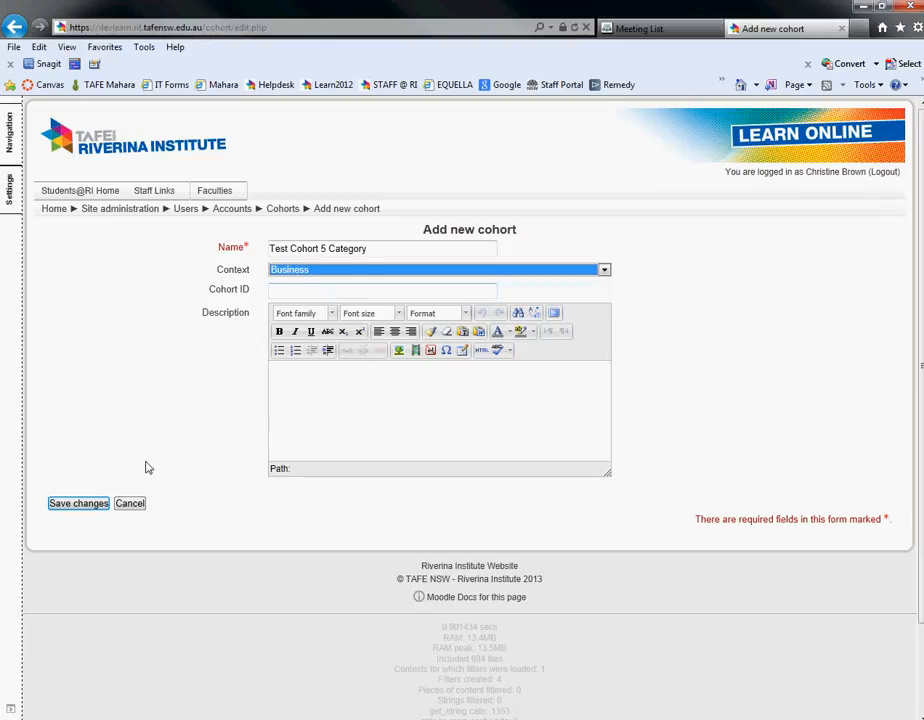
{"action": "left_click", "coordinate": [88, 503]}
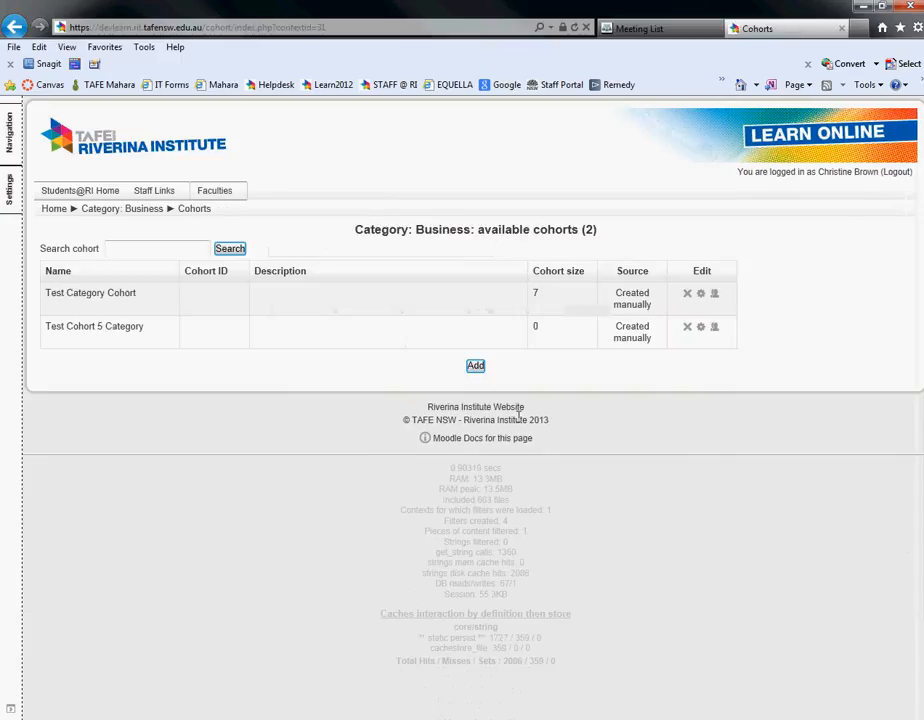
- Open the member assignment for Test Cohort 5 Category and search its potential users for "jen"
{"action": "left_click", "coordinate": [714, 294]}
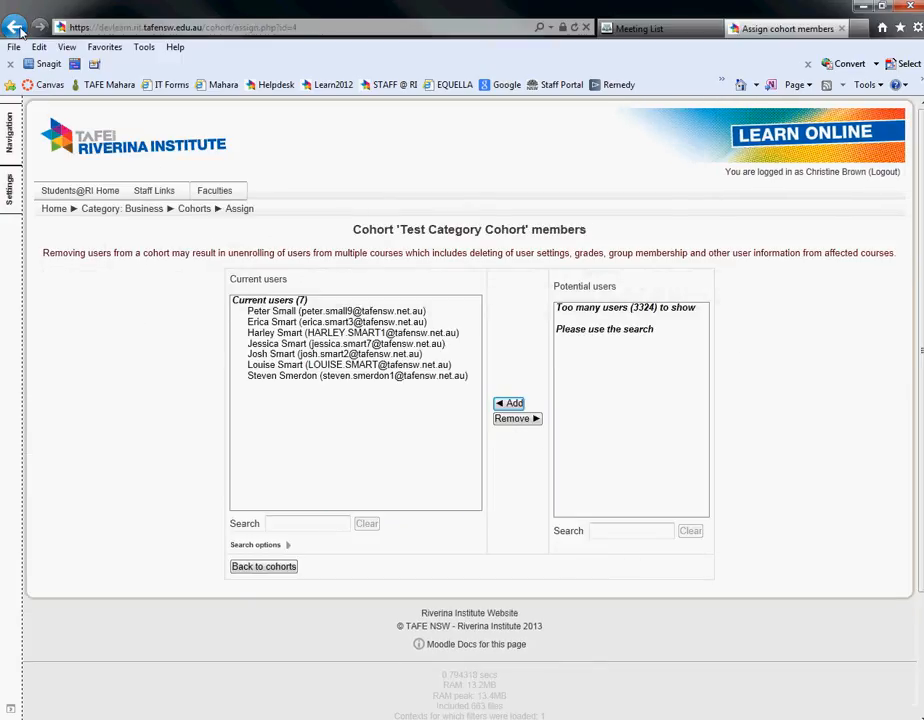
{"action": "key", "text": "alt+Left"}
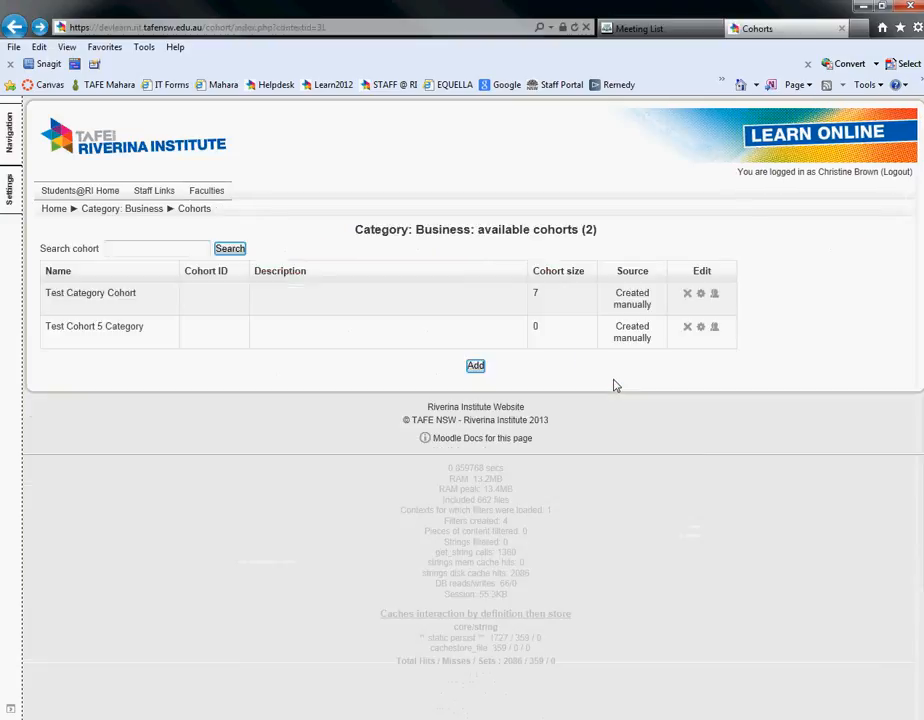
{"action": "left_click", "coordinate": [715, 327]}
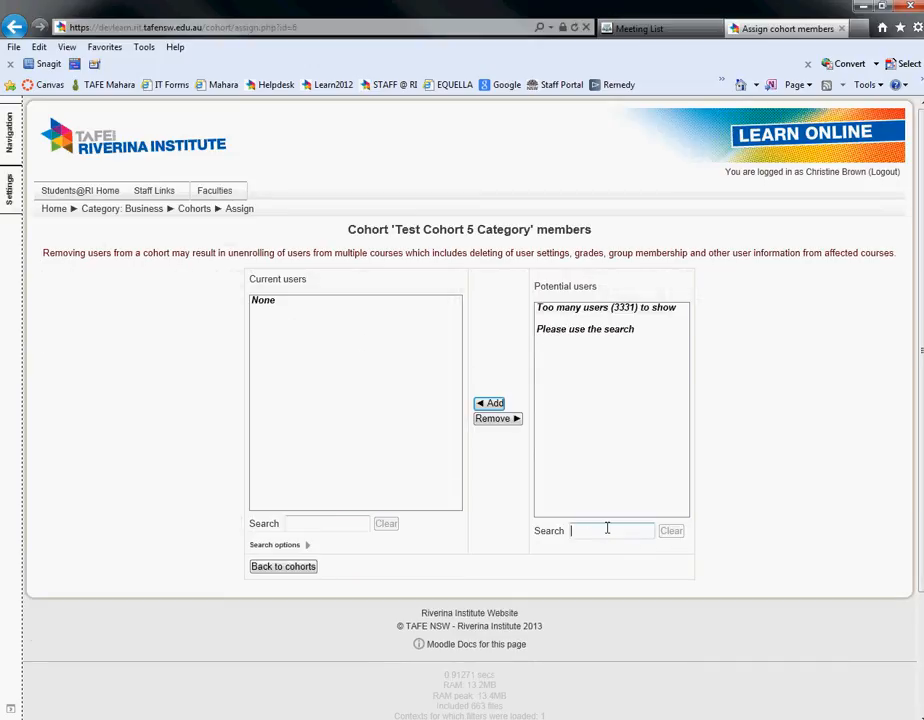
{"action": "type", "text": "jo"}
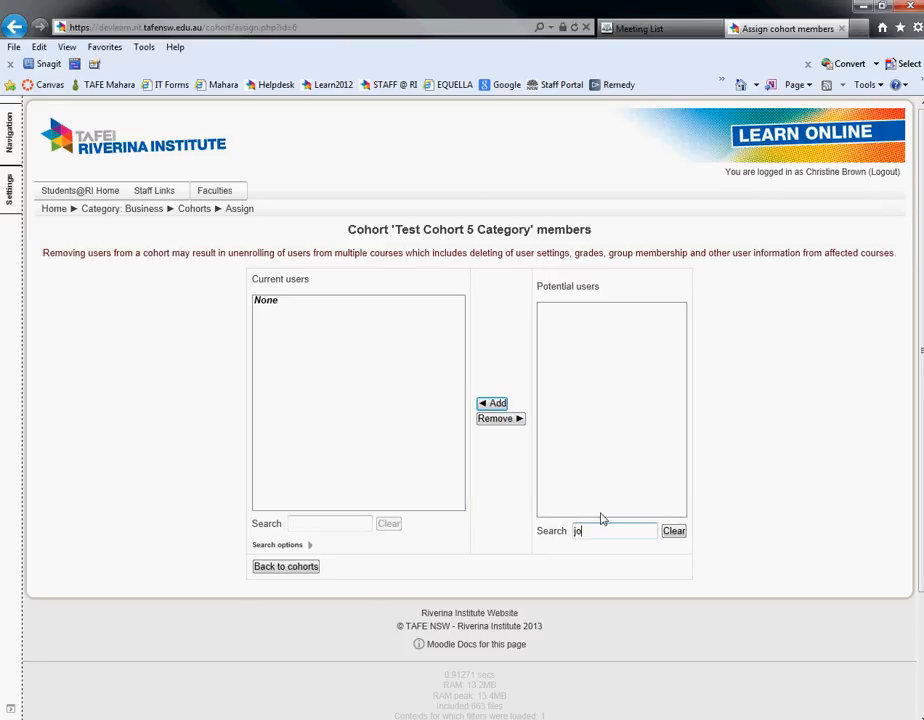
{"action": "type", "text": "jen"}
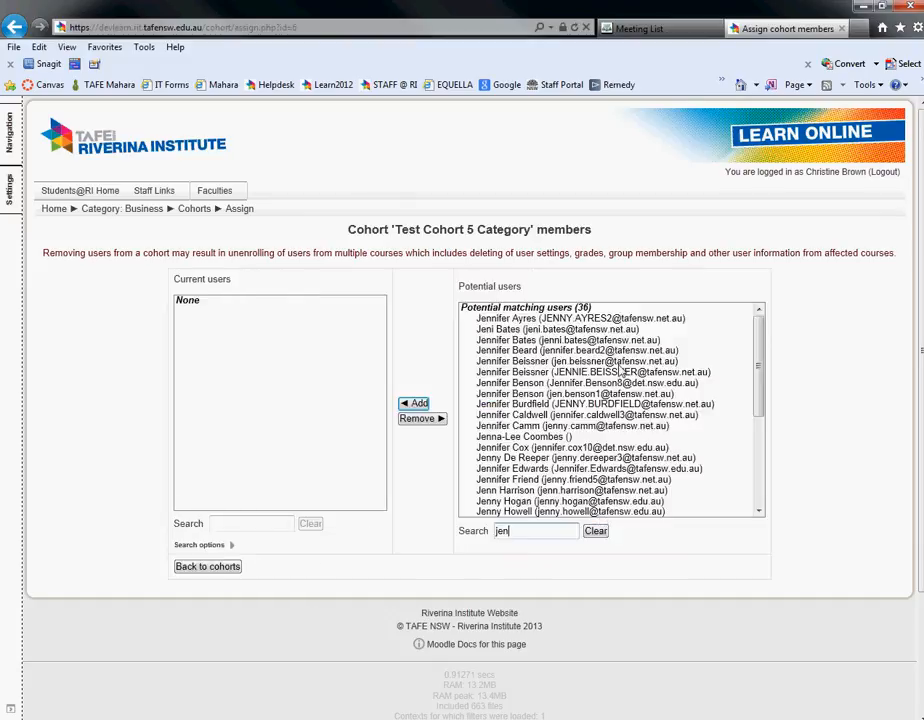
- Add the 3rd, 4th, 5th, 10th, 16th and 17th matching users to Test Cohort 5 Category and return to the cohort list
{"action": "left_click", "coordinate": [658, 412]}
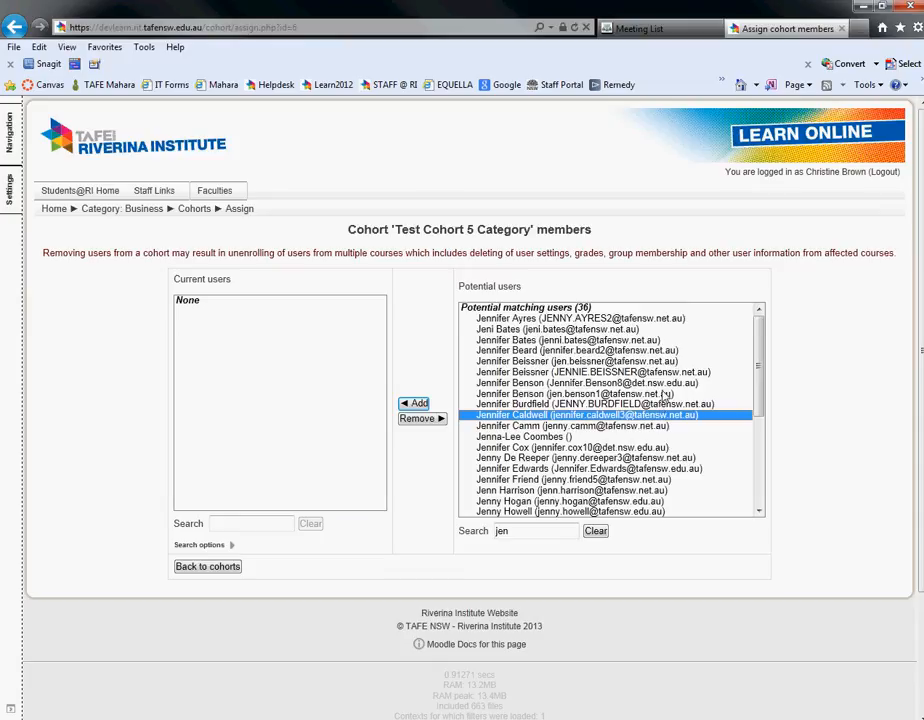
{"action": "left_click", "coordinate": [656, 362], "text": "ctrl"}
{"action": "left_click", "coordinate": [650, 350], "text": "ctrl"}
{"action": "left_click", "coordinate": [645, 340], "text": "ctrl"}
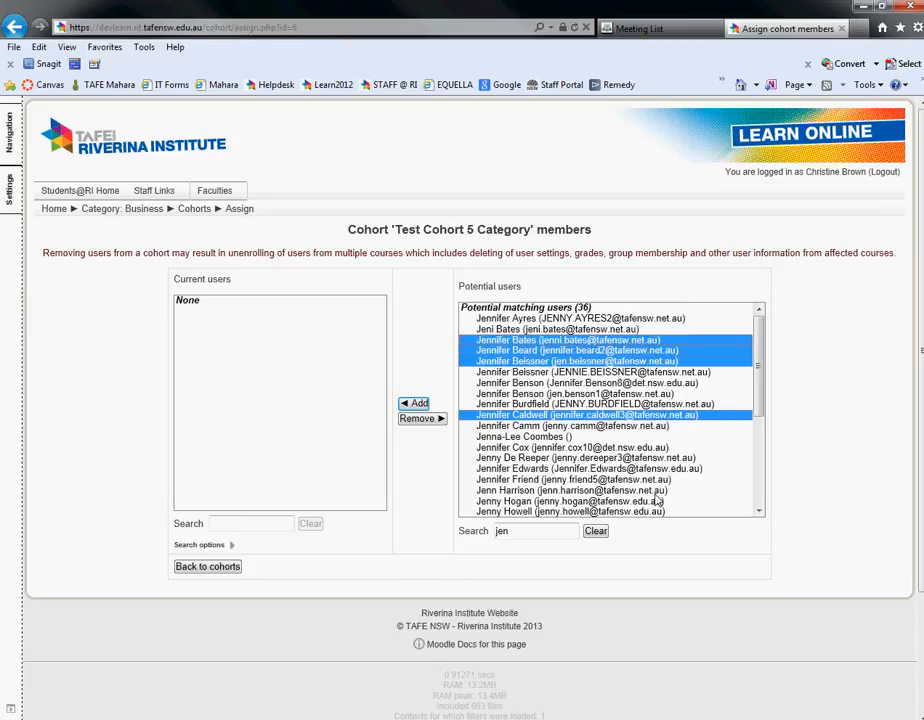
{"action": "left_click", "coordinate": [560, 490], "text": "ctrl"}
{"action": "left_click", "coordinate": [545, 480], "text": "ctrl"}
{"action": "left_click", "coordinate": [420, 404]}
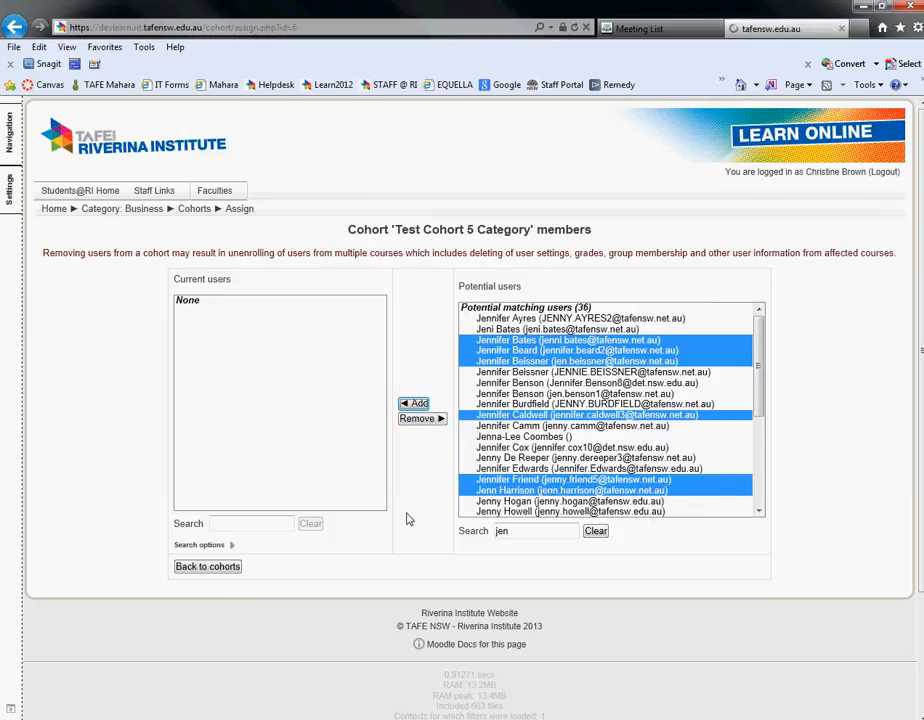
{"action": "left_click", "coordinate": [201, 567]}
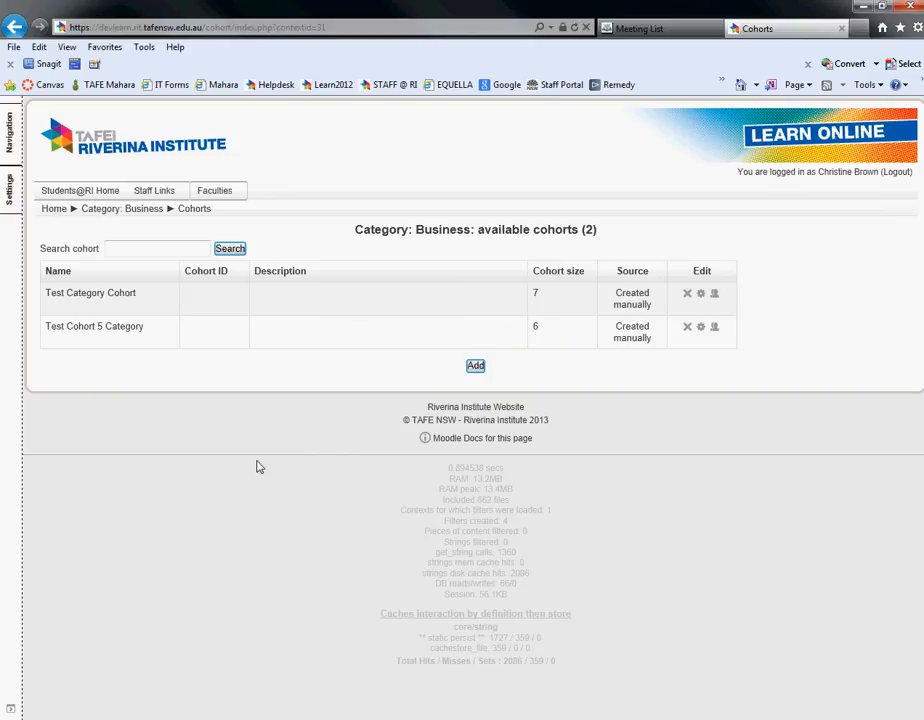
- Return to the site home page, search the quick course list for "test" and open the 11334 Cert IV Book Keeping TEST course
{"action": "left_click", "coordinate": [54, 210]}
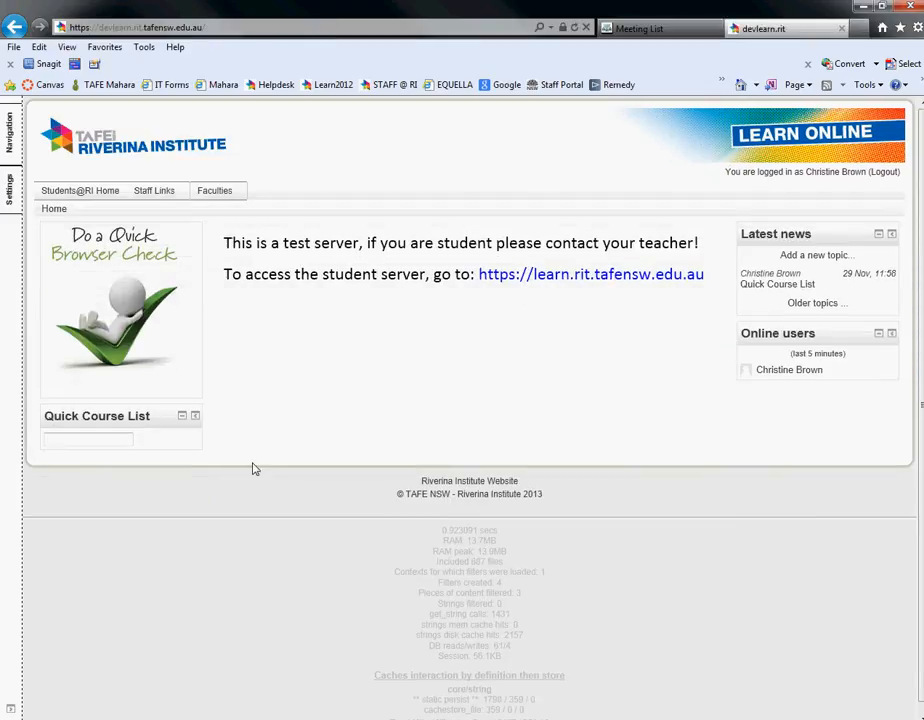
{"action": "mouse_move", "coordinate": [295, 491]}
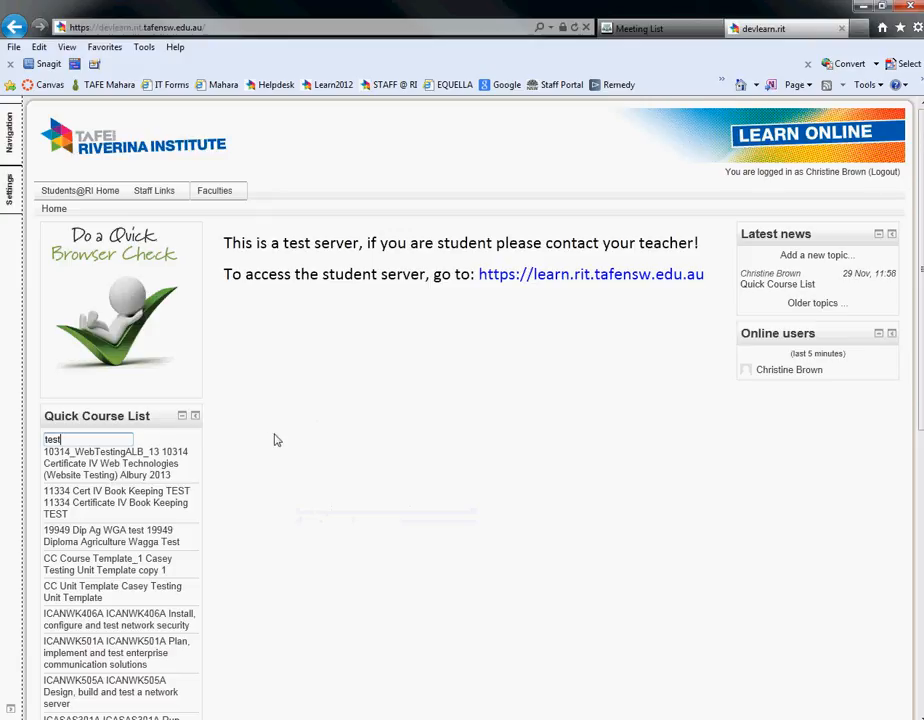
{"action": "left_click", "coordinate": [134, 500]}
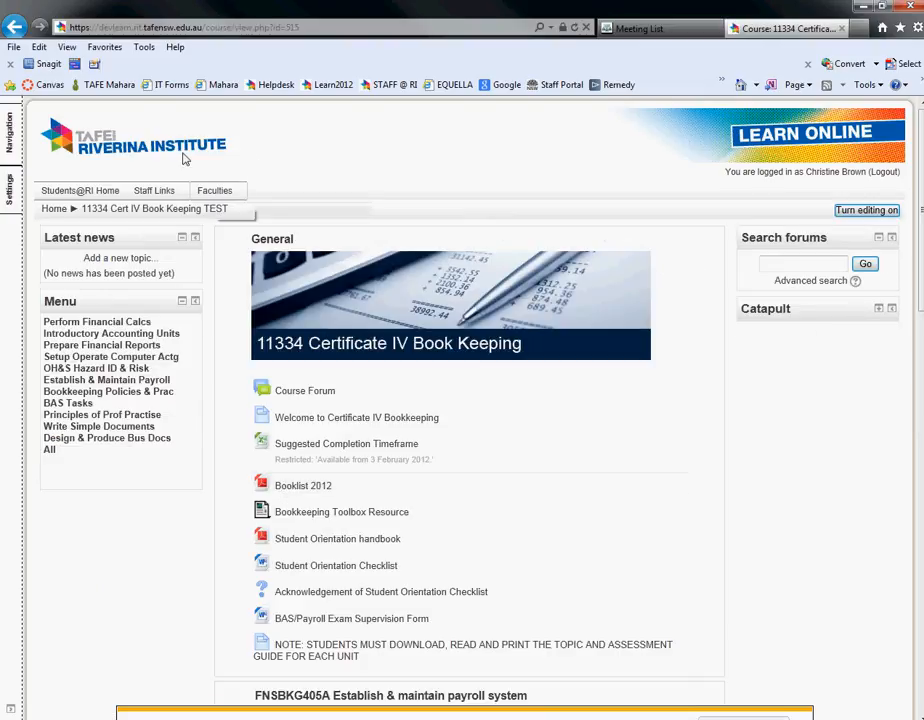
- Look at the groups set up in the 11334 Cert IV Book Keeping TEST course and return to the course page
{"action": "mouse_move", "coordinate": [14, 188]}
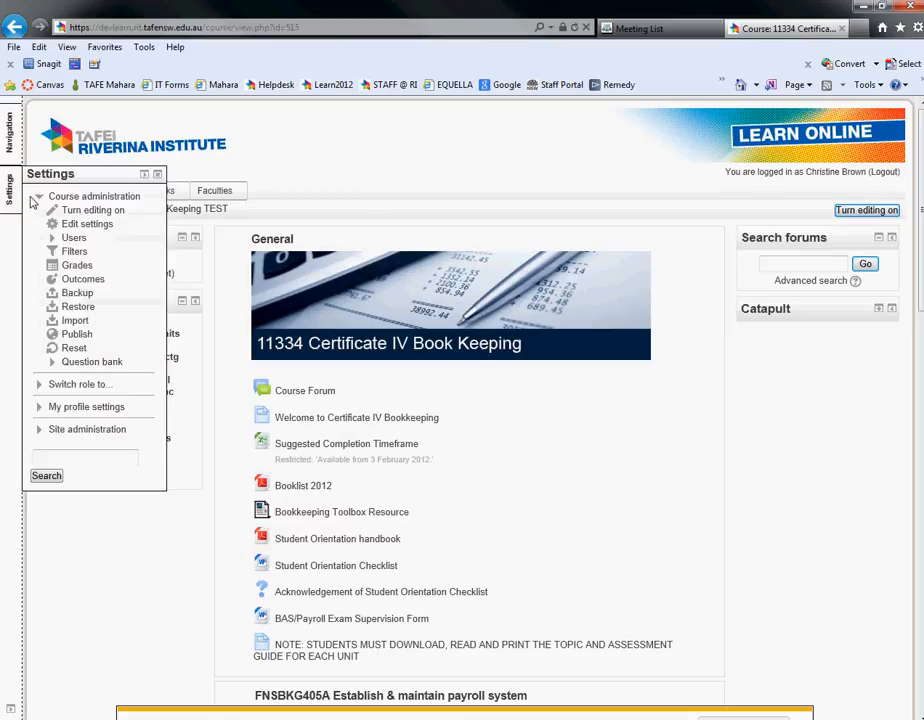
{"action": "left_click", "coordinate": [73, 238]}
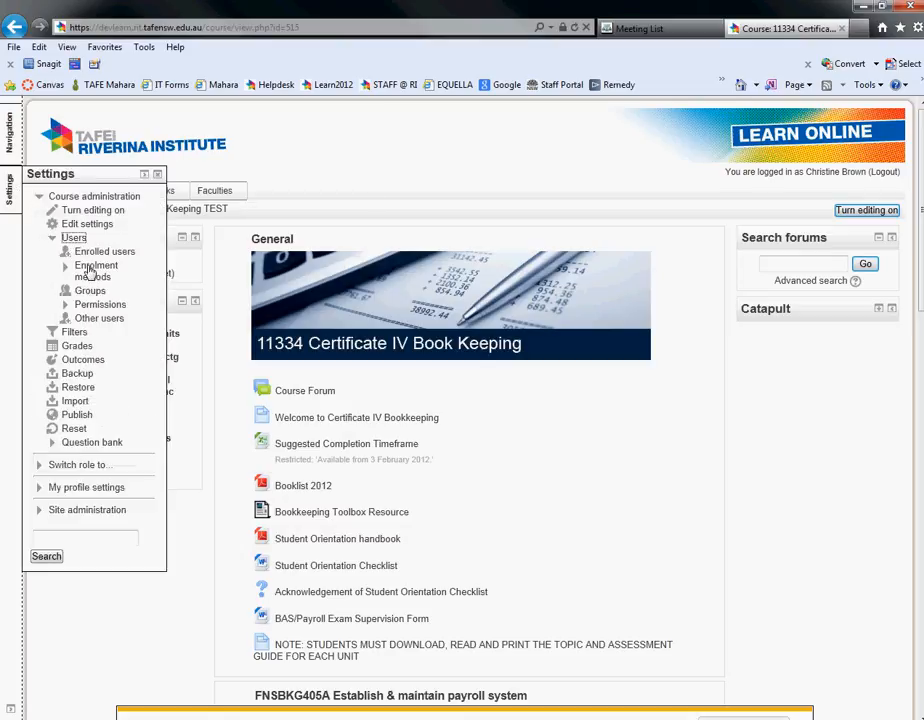
{"action": "left_click", "coordinate": [91, 293]}
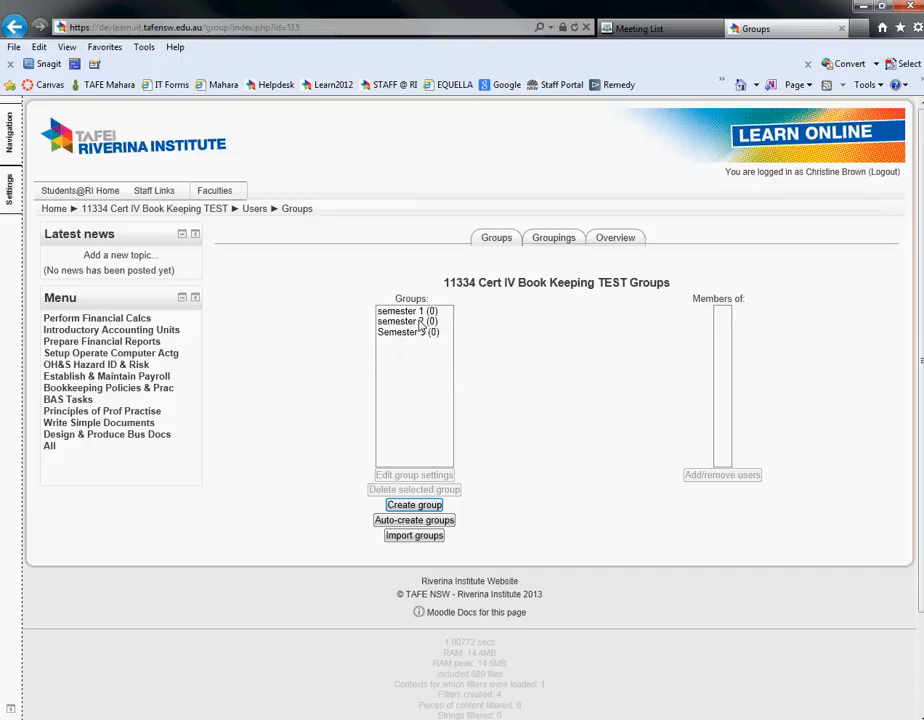
{"action": "left_click", "coordinate": [172, 210]}
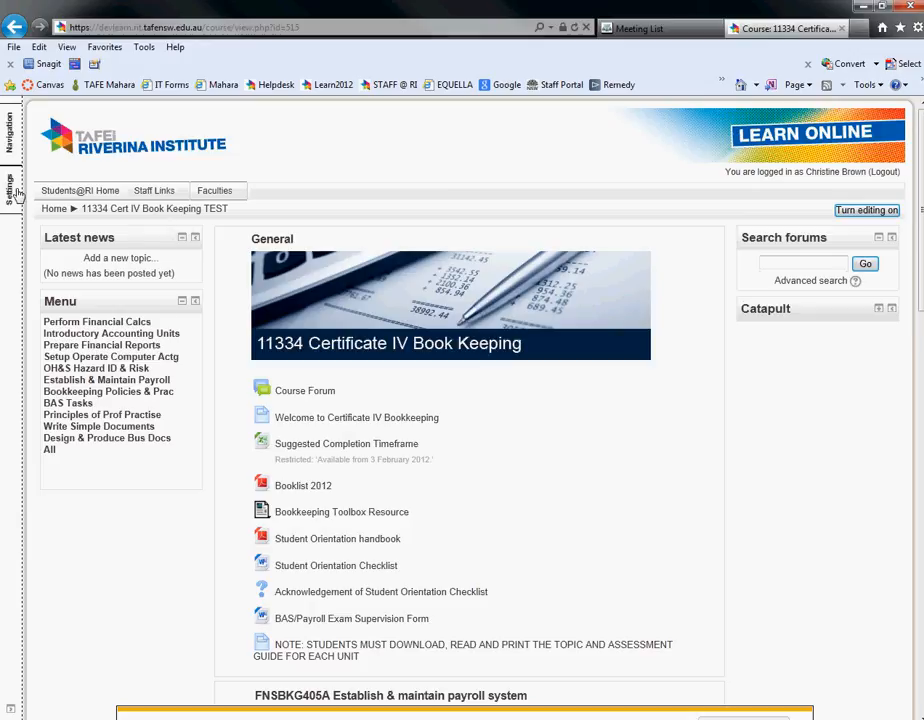
- Add a cohort sync enrolment method to the Book Keeping course for the cohort Test Cohort 5 Category
{"action": "left_click", "coordinate": [15, 190]}
{"action": "left_click", "coordinate": [72, 240]}
{"action": "left_click", "coordinate": [92, 268]}
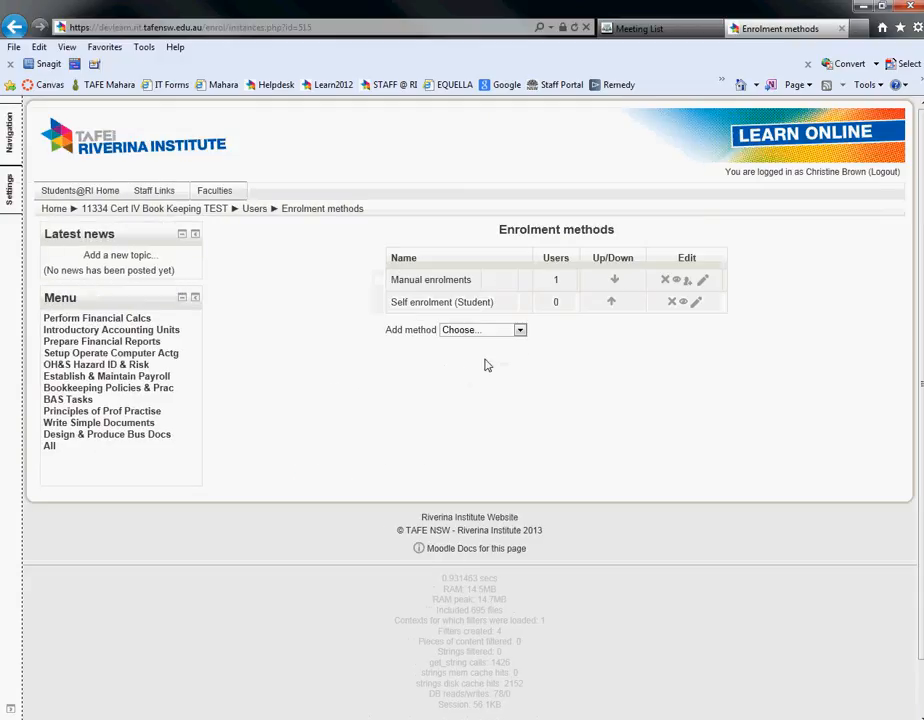
{"action": "left_click", "coordinate": [520, 330]}
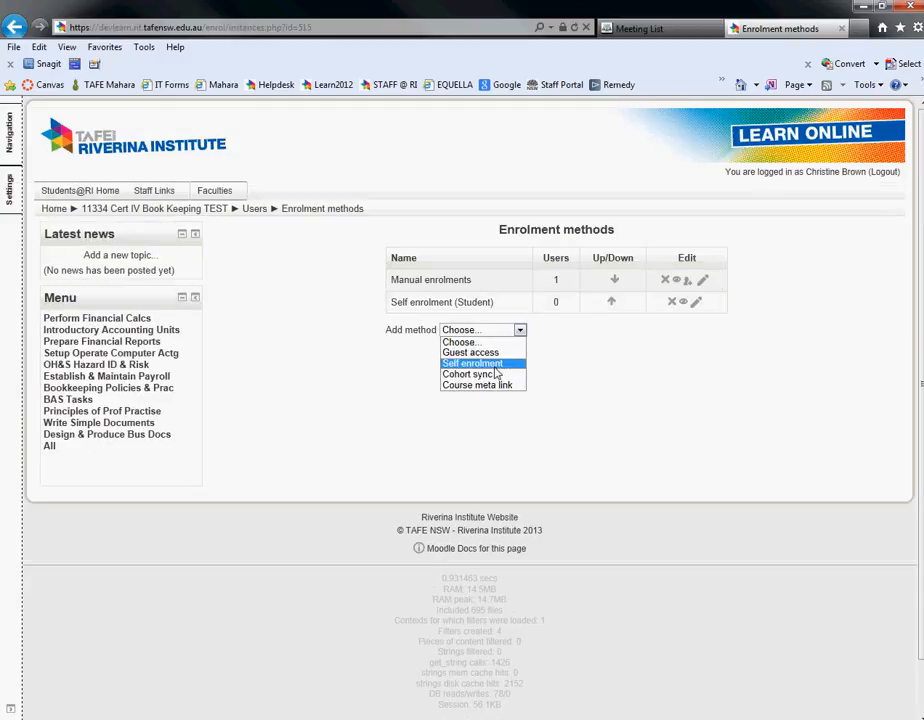
{"action": "left_click", "coordinate": [530, 372]}
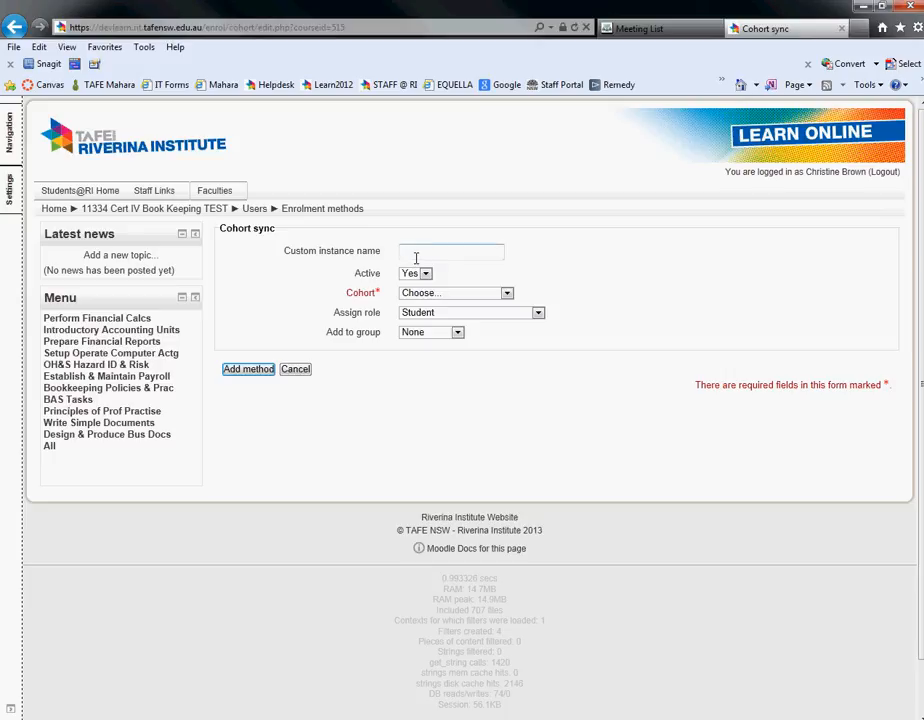
{"action": "left_click", "coordinate": [507, 295]}
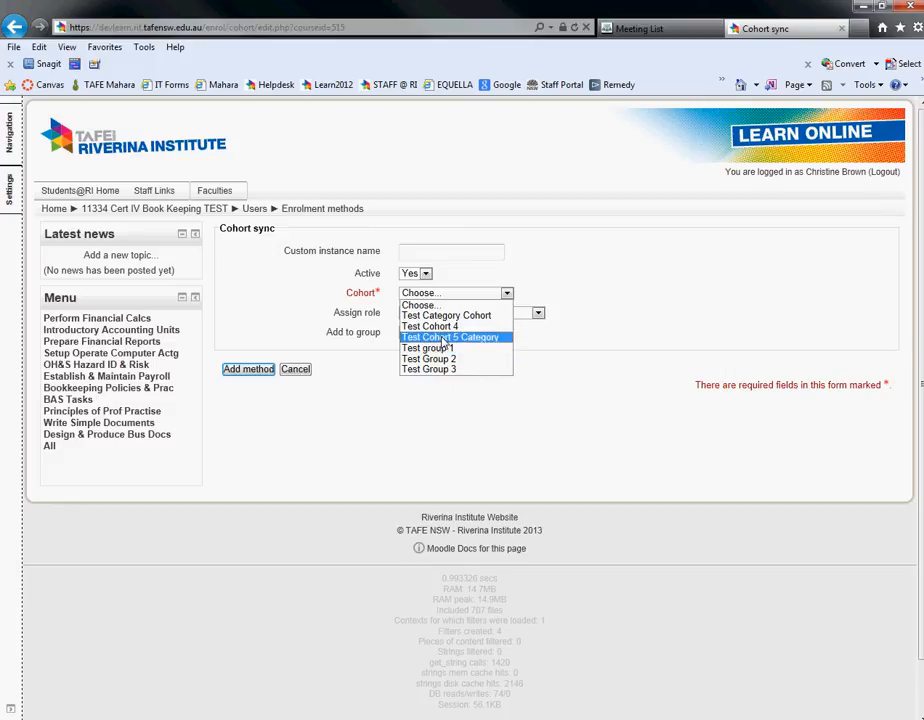
{"action": "left_click", "coordinate": [443, 340]}
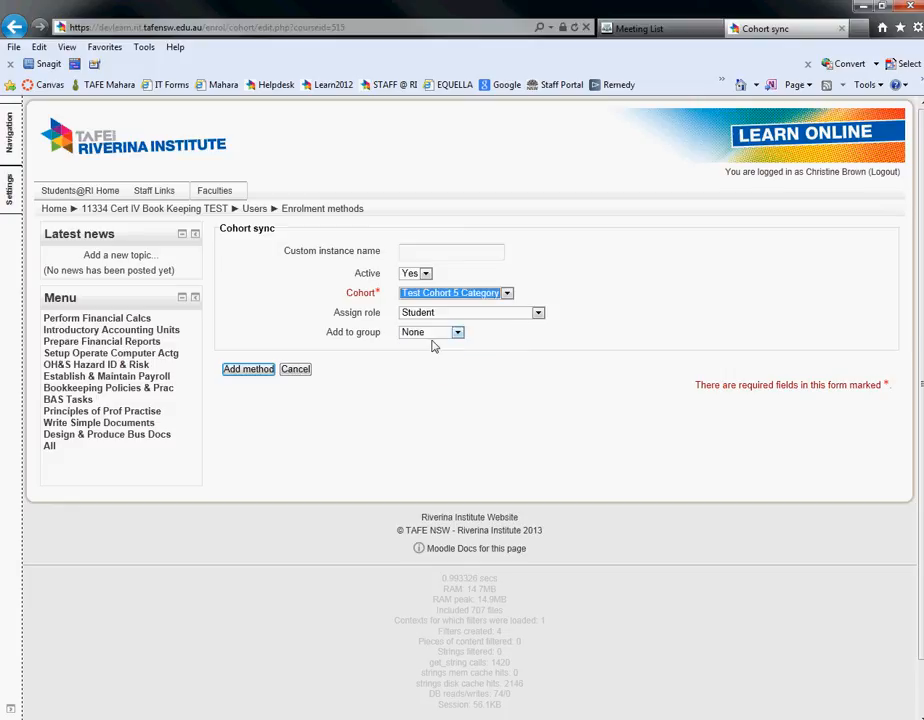
{"action": "left_click", "coordinate": [259, 371]}
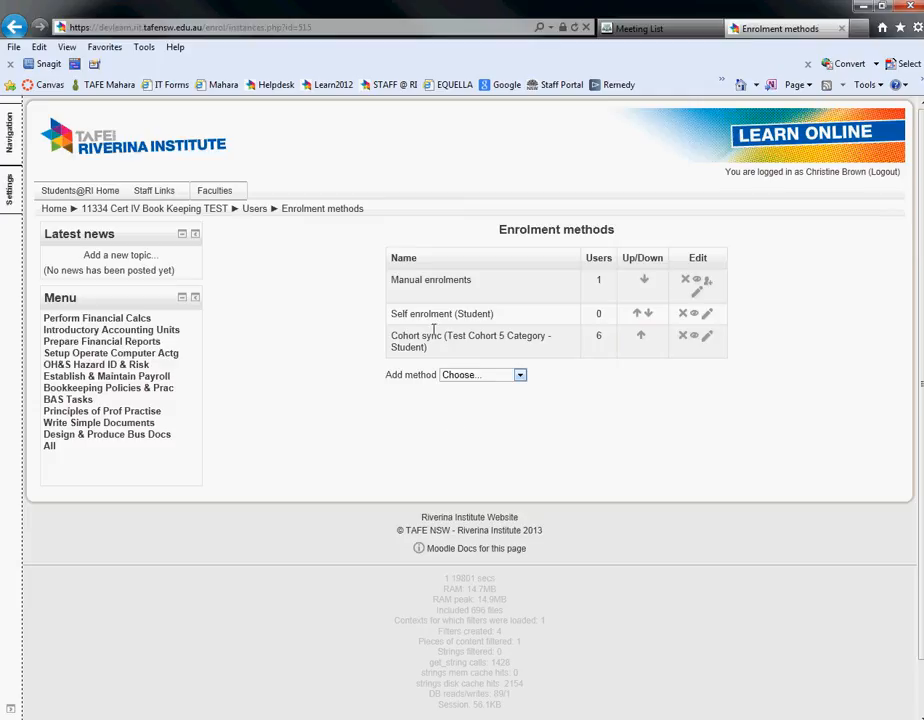
- Edit the Test Cohort 5 Category sync to add its users to group semester 1, save it and view the course's enrolled users
{"action": "left_click", "coordinate": [707, 339]}
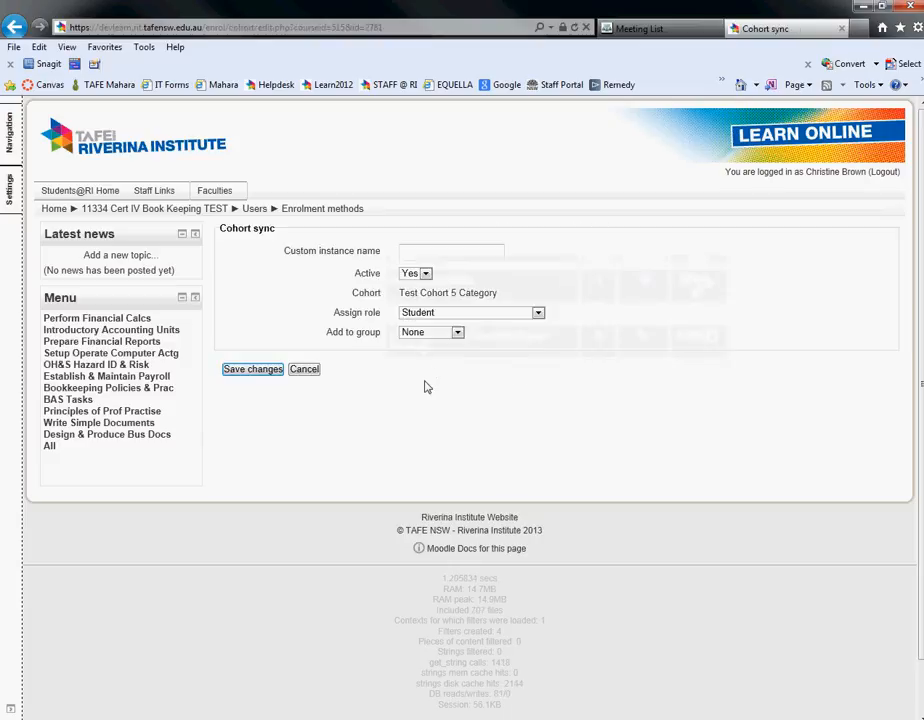
{"action": "left_click", "coordinate": [457, 333]}
{"action": "left_click", "coordinate": [443, 355]}
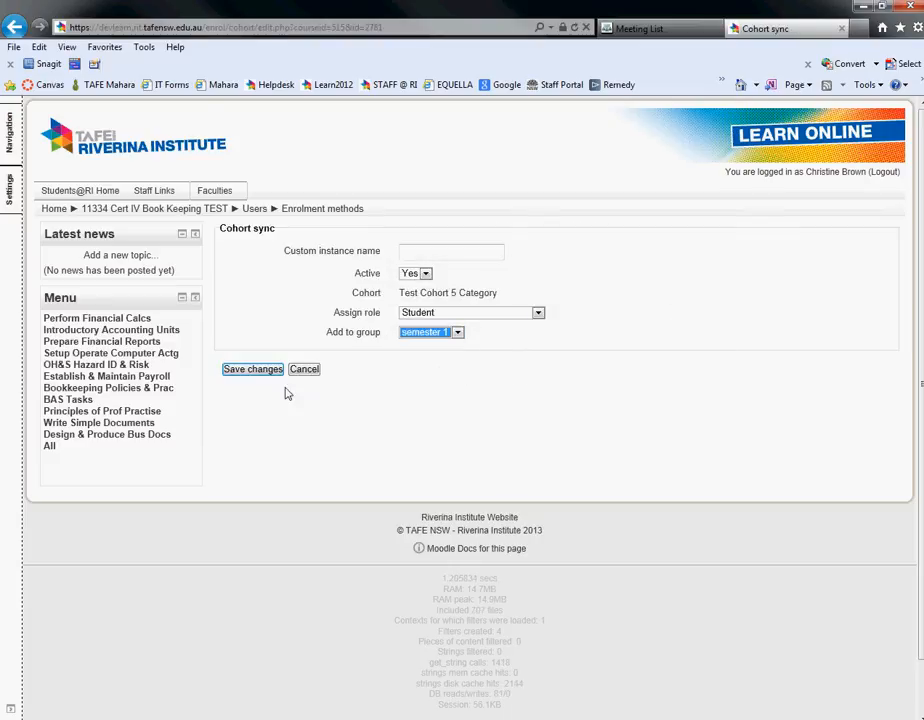
{"action": "left_click", "coordinate": [254, 370]}
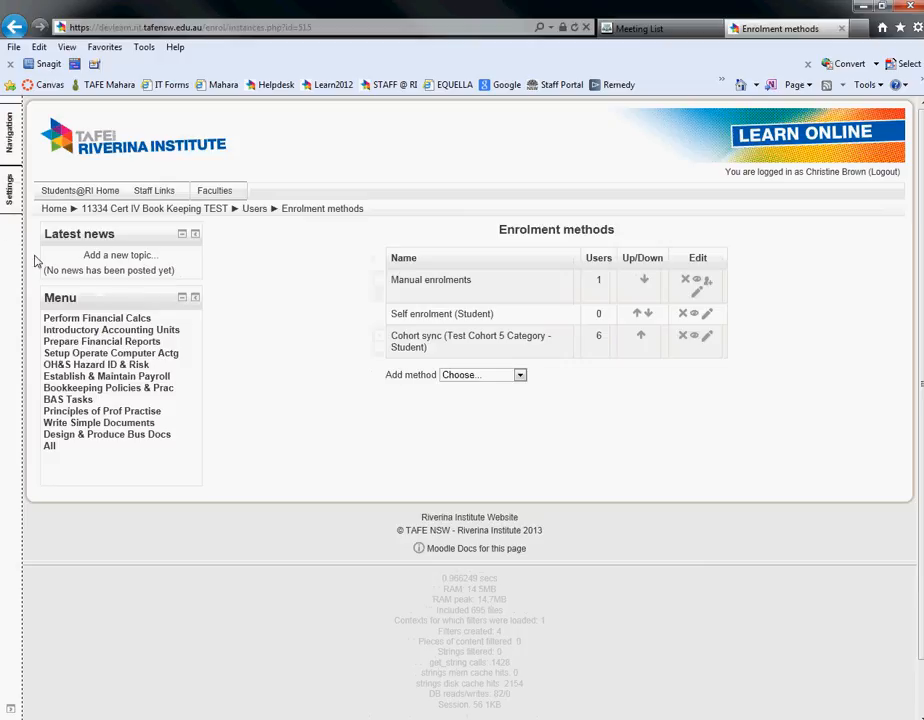
{"action": "mouse_move", "coordinate": [12, 207]}
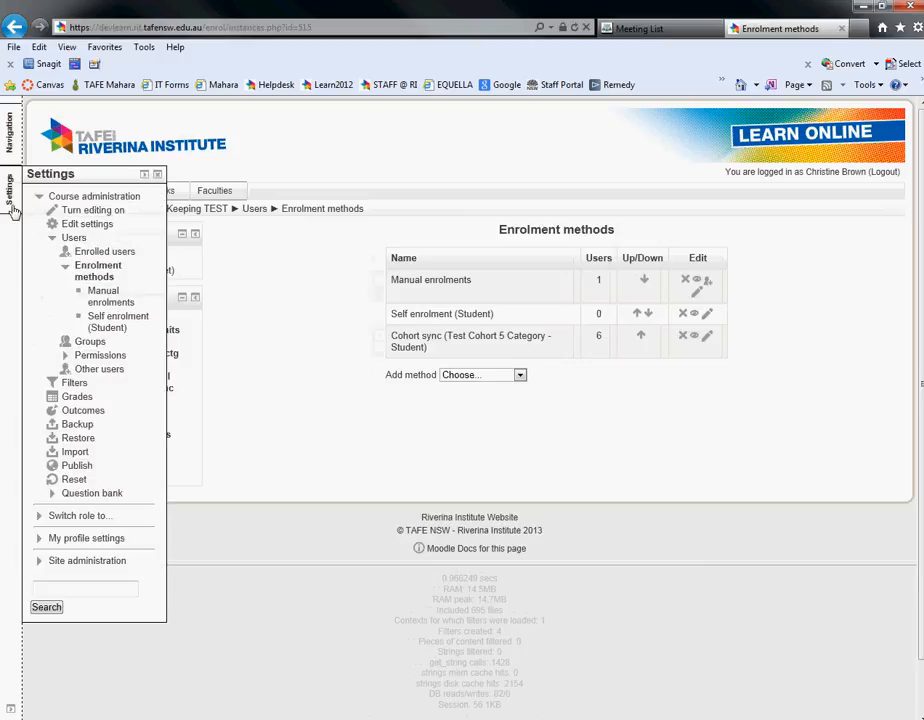
{"action": "left_click", "coordinate": [104, 253]}
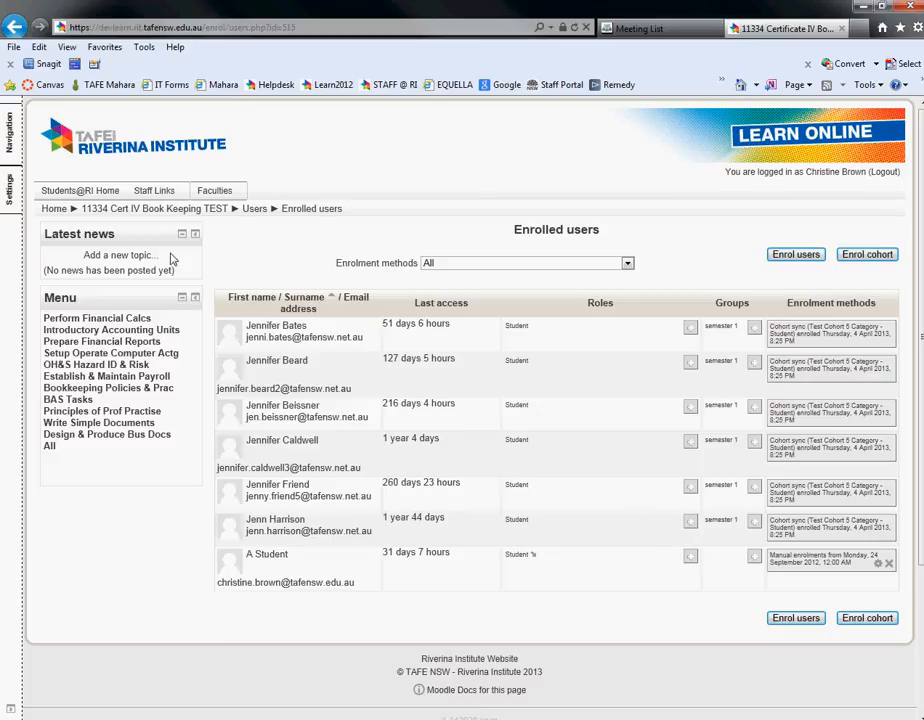
- Return to the site home page, search the quick course list for "9702" and open the 9702 Cert II SWT 2 course
{"action": "left_click", "coordinate": [55, 212]}
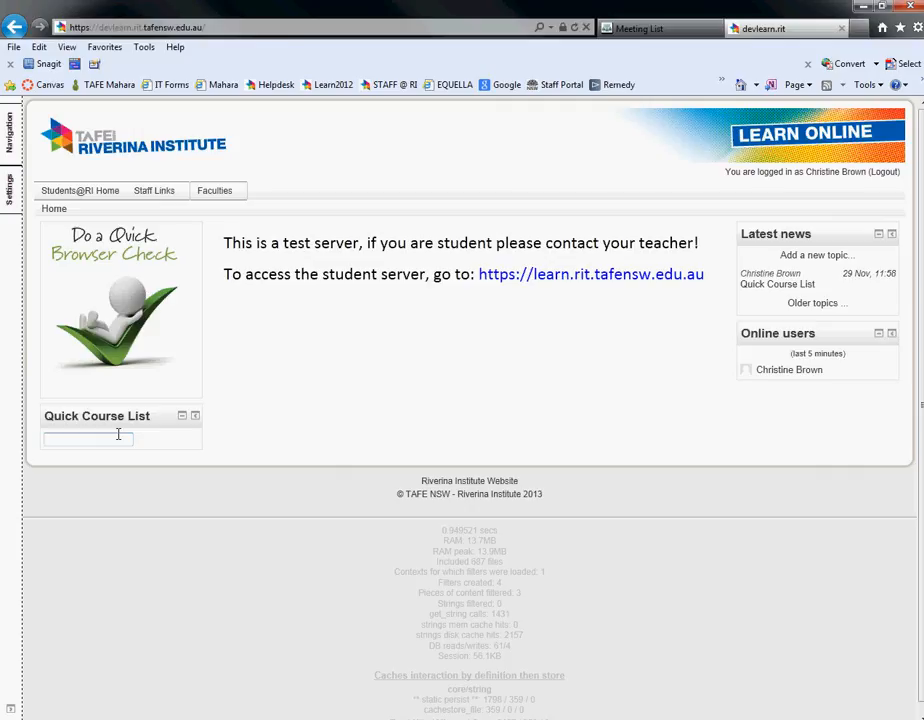
{"action": "type", "text": "702"}
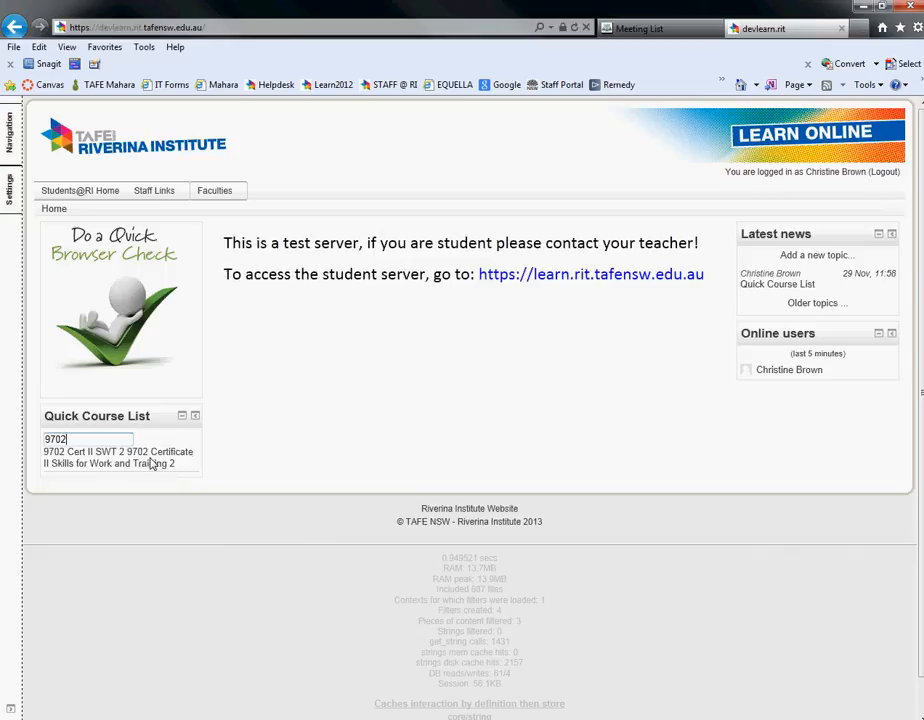
{"action": "left_click", "coordinate": [150, 460]}
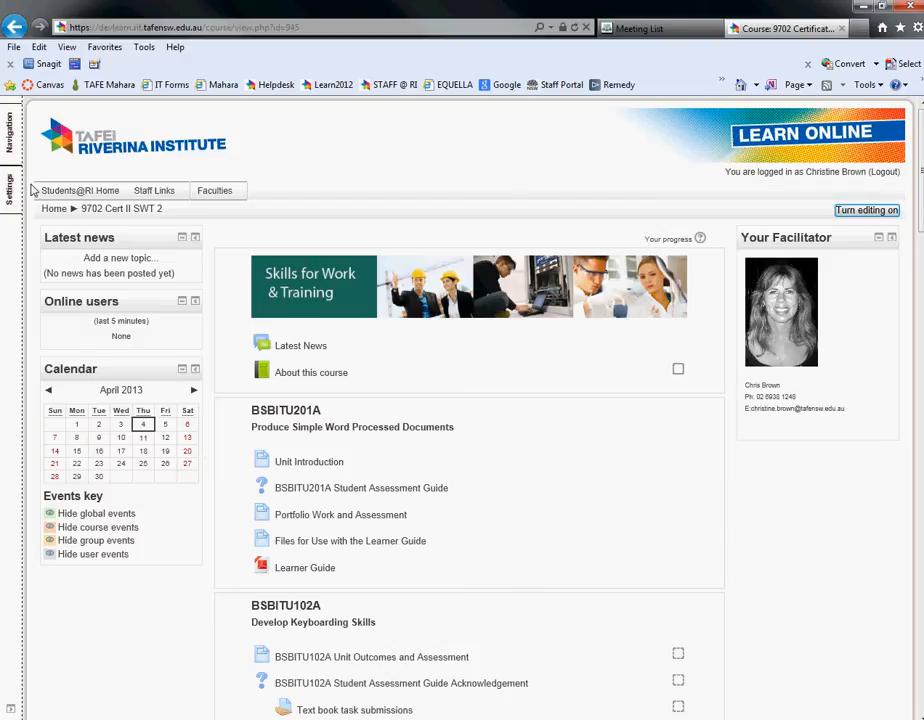
- Add a cohort sync enrolment method to the 9702 course for the cohort Test Group 2, with its users added to the group Cert2Nugan
{"action": "mouse_move", "coordinate": [16, 193]}
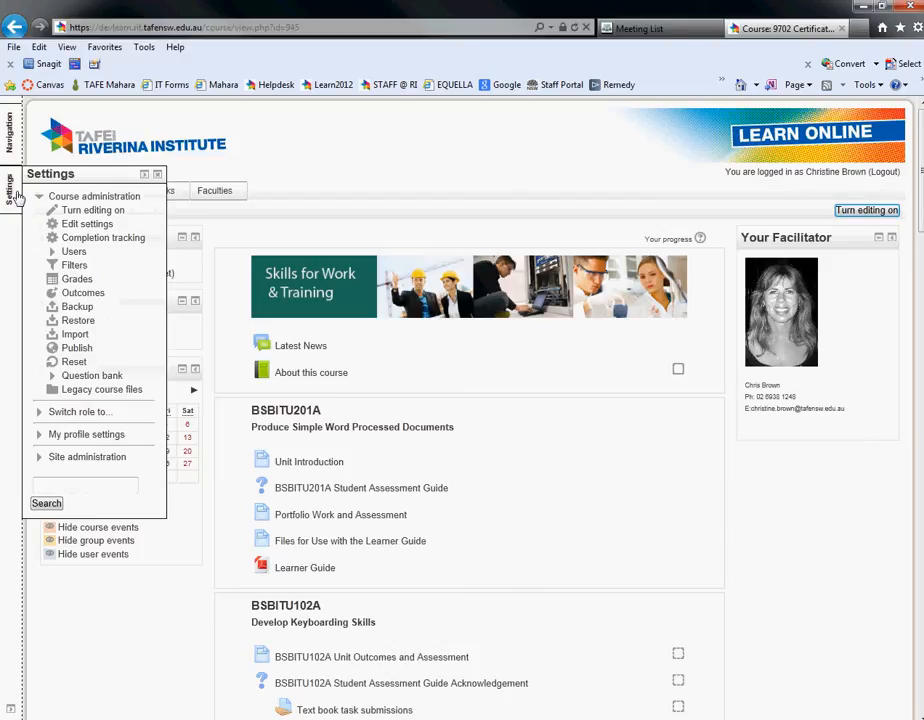
{"action": "left_click", "coordinate": [76, 252]}
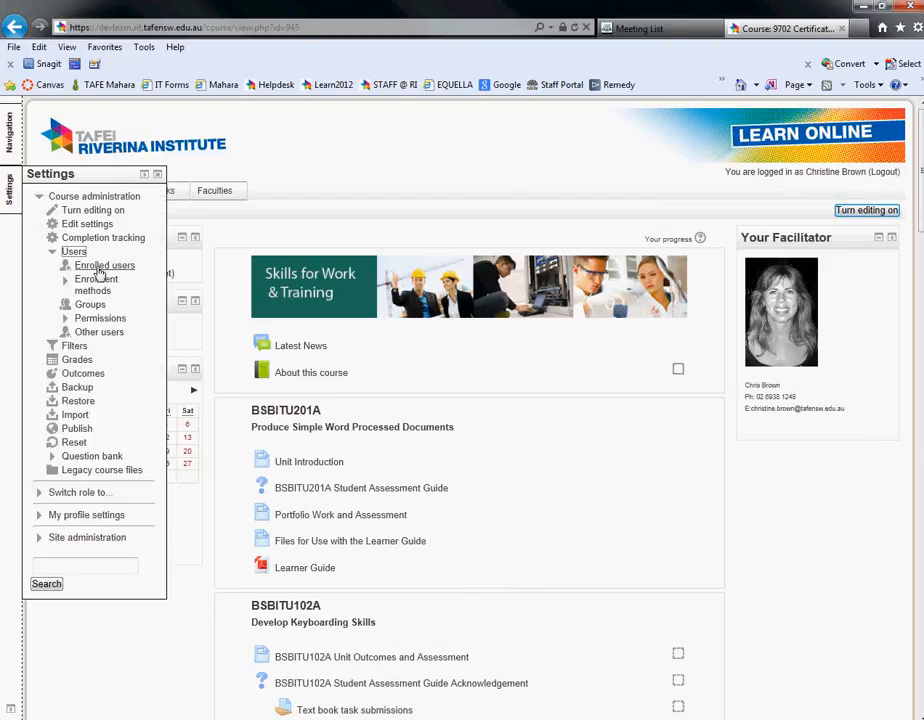
{"action": "left_click", "coordinate": [98, 284]}
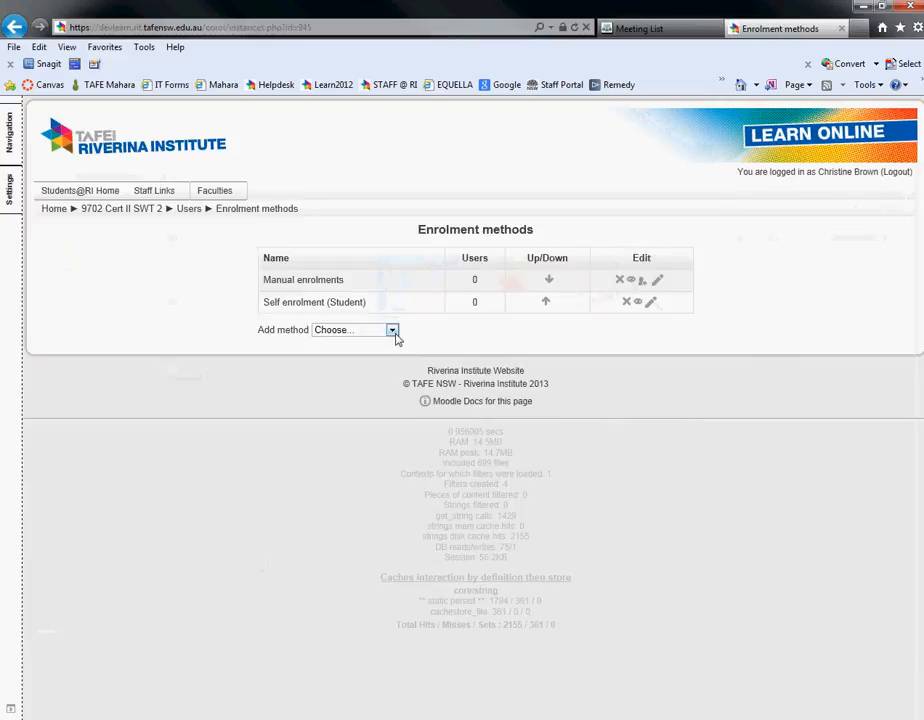
{"action": "left_click", "coordinate": [393, 331]}
{"action": "left_click", "coordinate": [372, 374]}
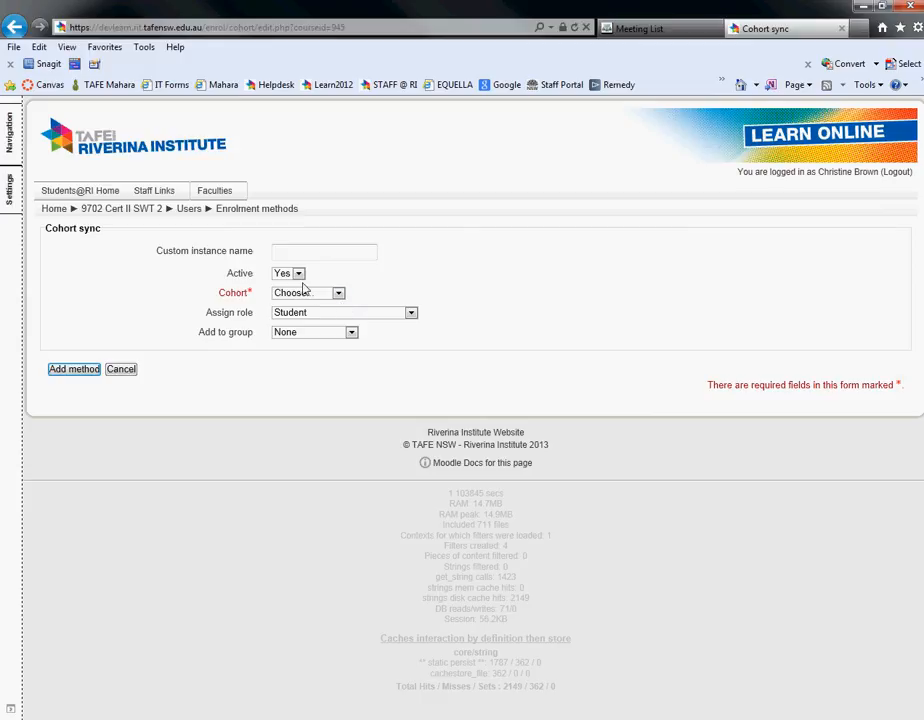
{"action": "left_click", "coordinate": [339, 294]}
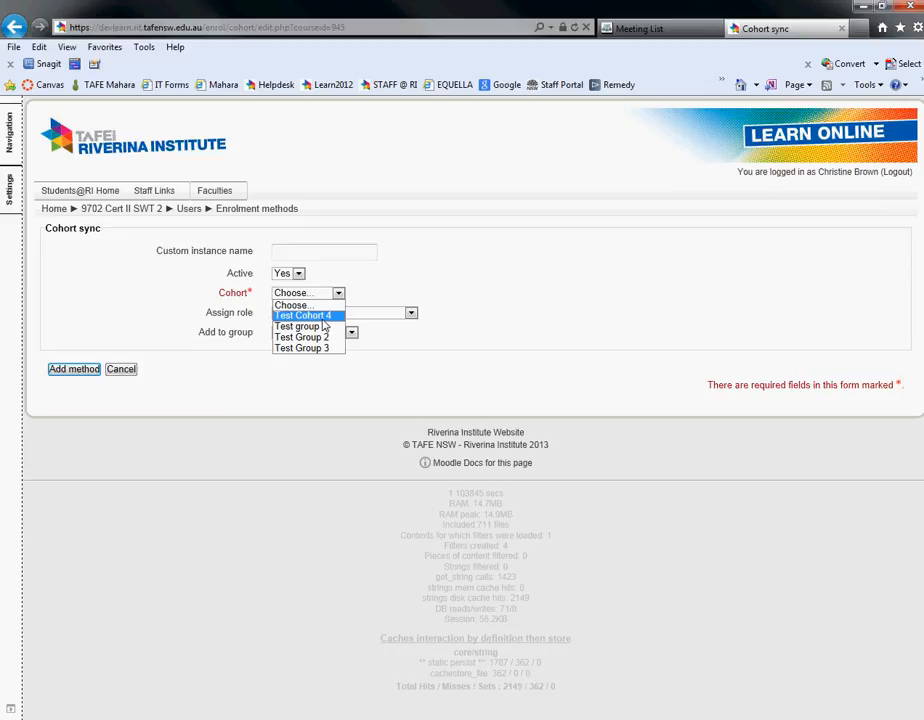
{"action": "left_click", "coordinate": [325, 340]}
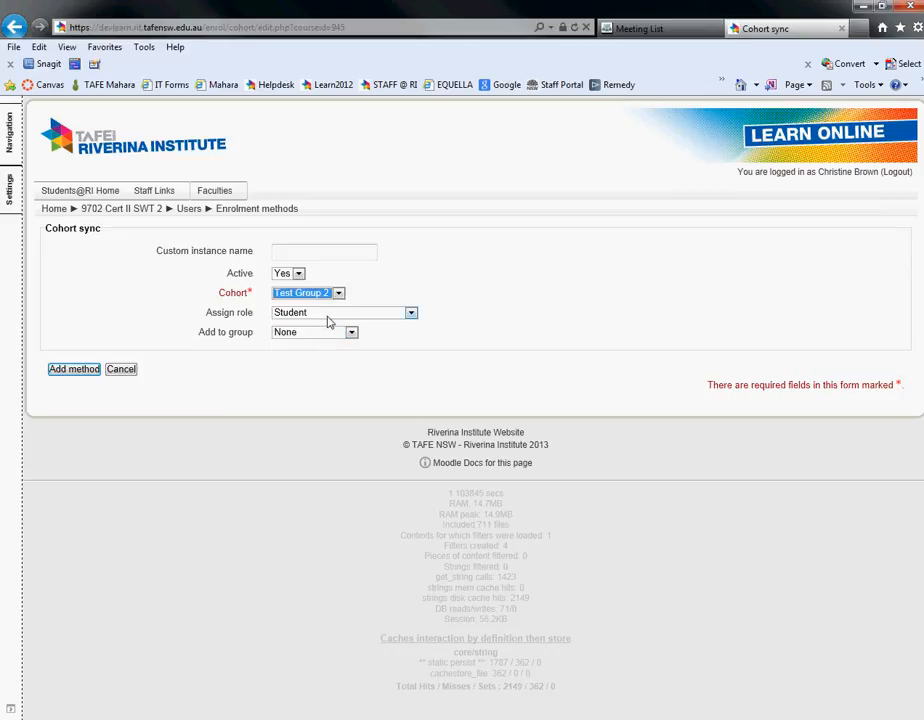
{"action": "left_click", "coordinate": [352, 334]}
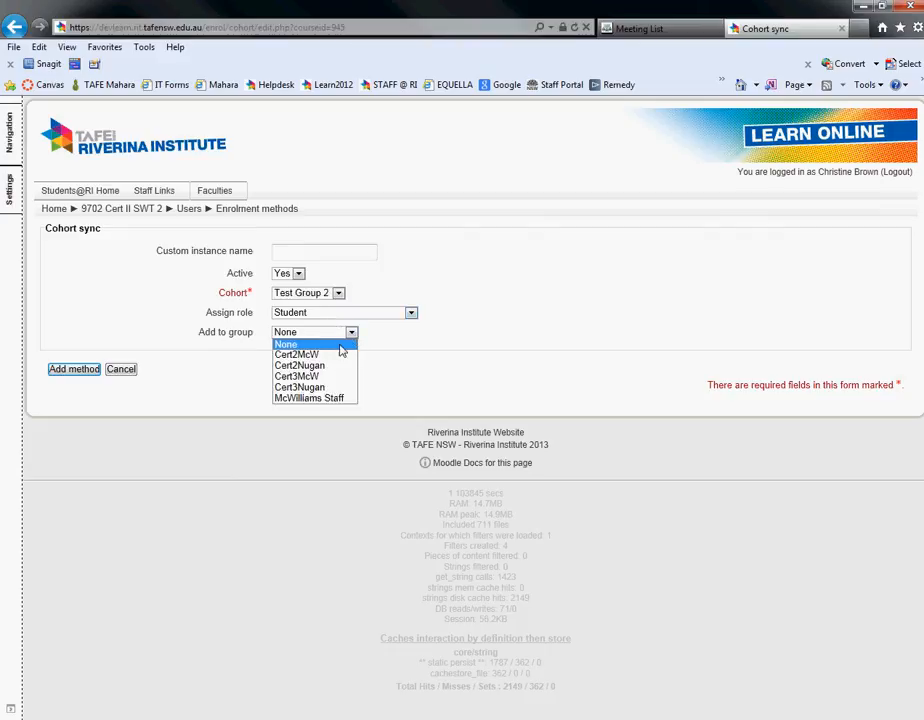
{"action": "left_click", "coordinate": [334, 367]}
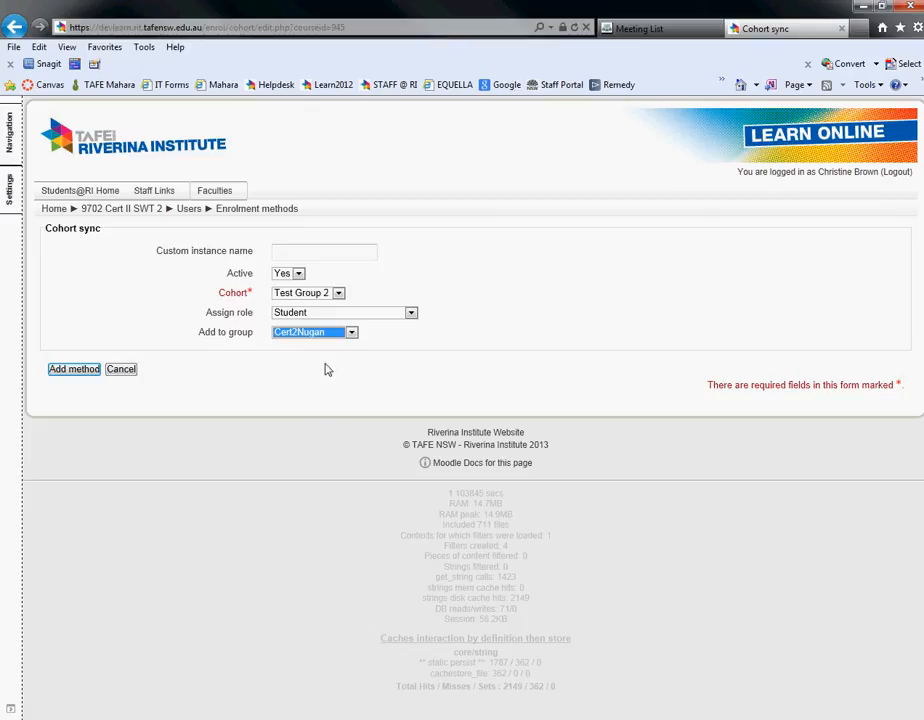
{"action": "left_click", "coordinate": [92, 371]}
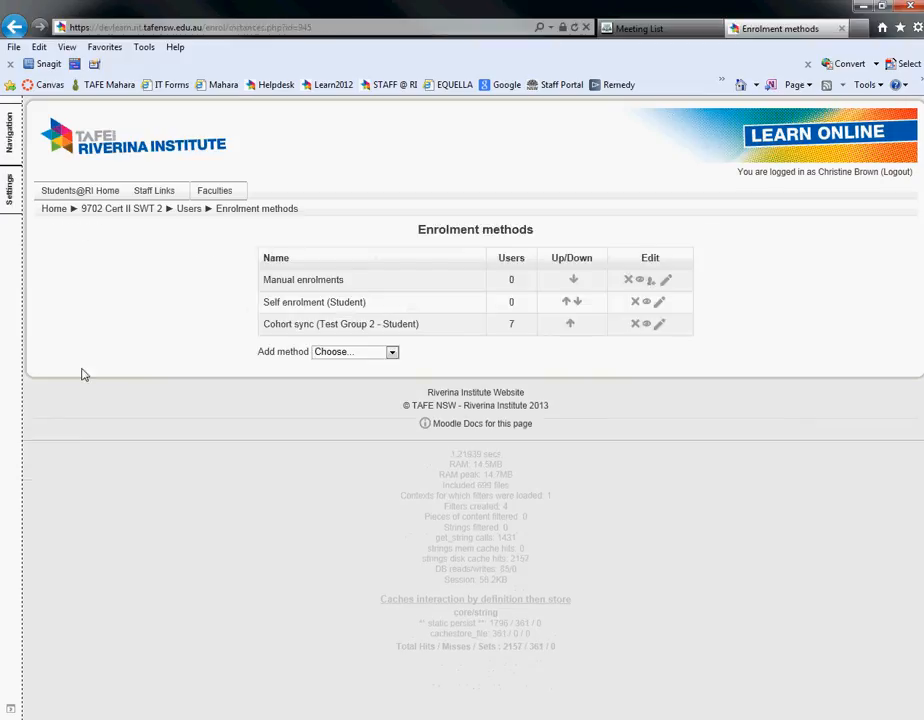
- Open the 9702 course's enrolled users list and check each user's role, group and enrolment method
{"action": "left_click", "coordinate": [10, 190]}
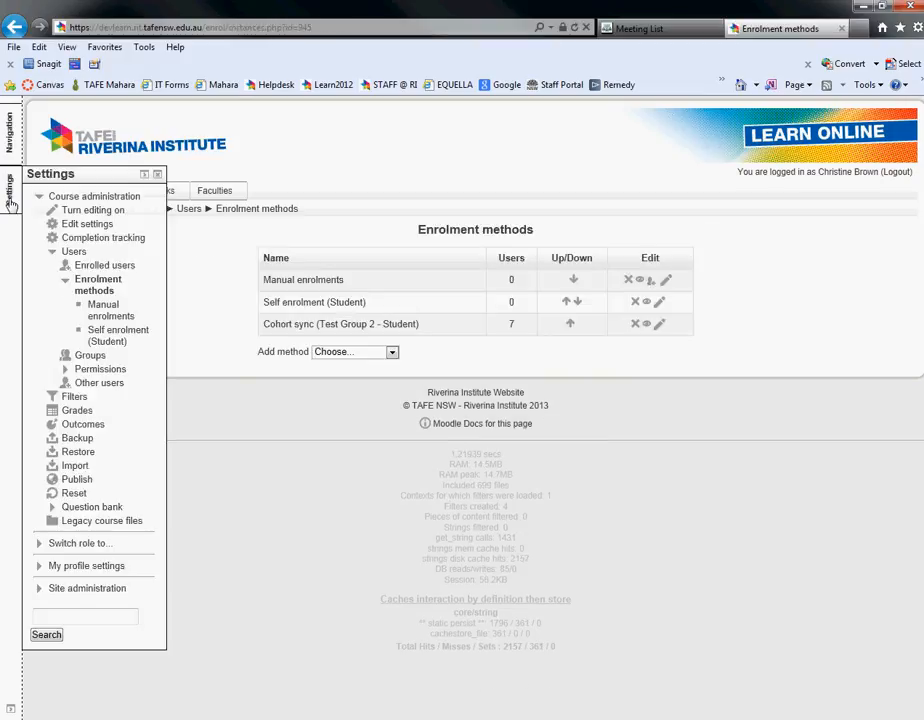
{"action": "left_click", "coordinate": [14, 205]}
{"action": "left_click", "coordinate": [75, 253]}
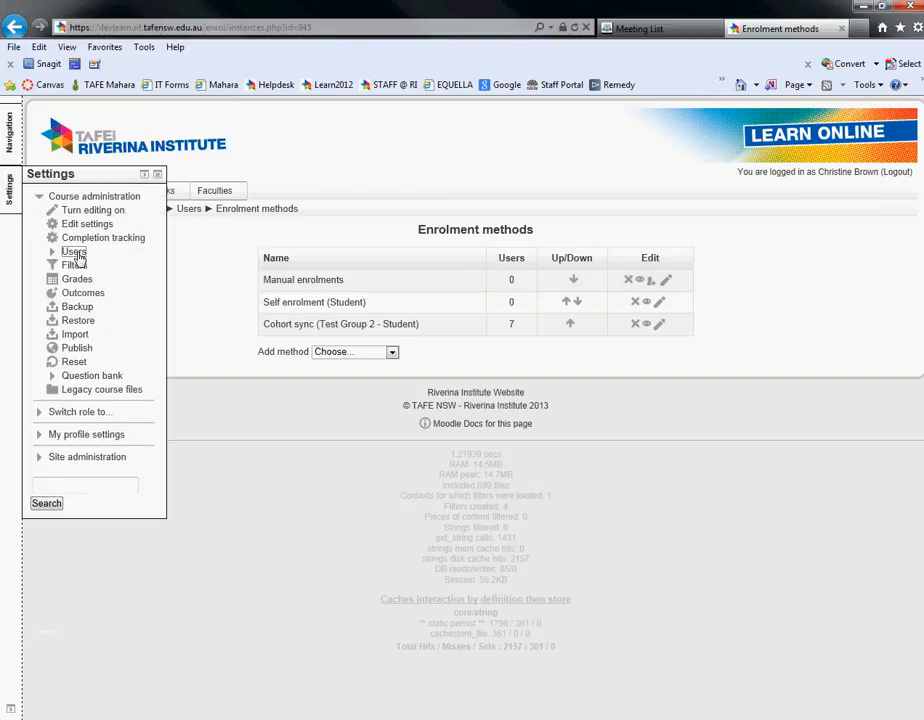
{"action": "left_click", "coordinate": [76, 253]}
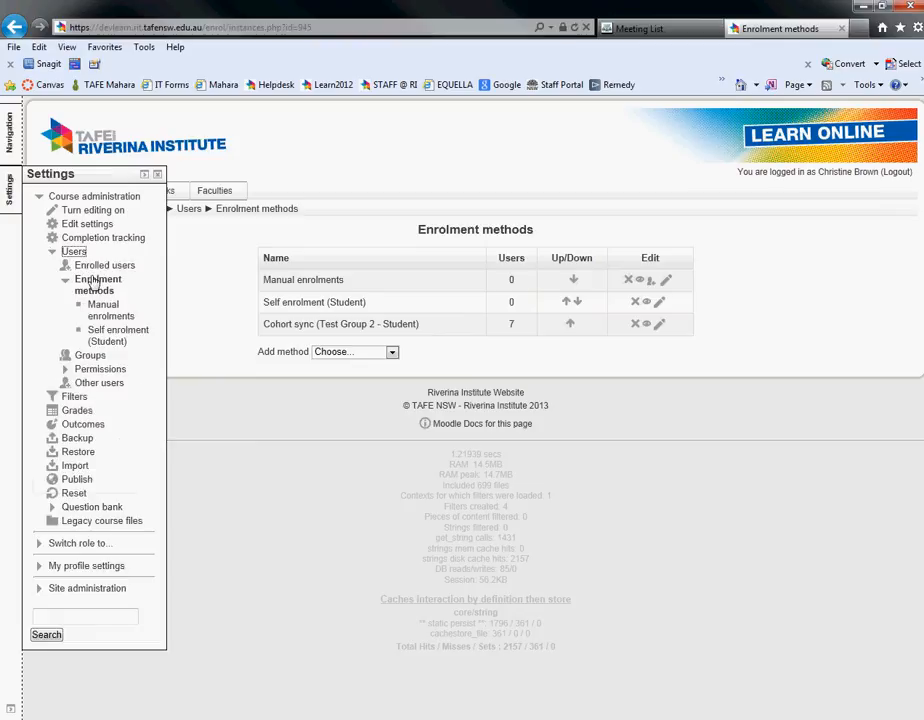
{"action": "left_click", "coordinate": [95, 266]}
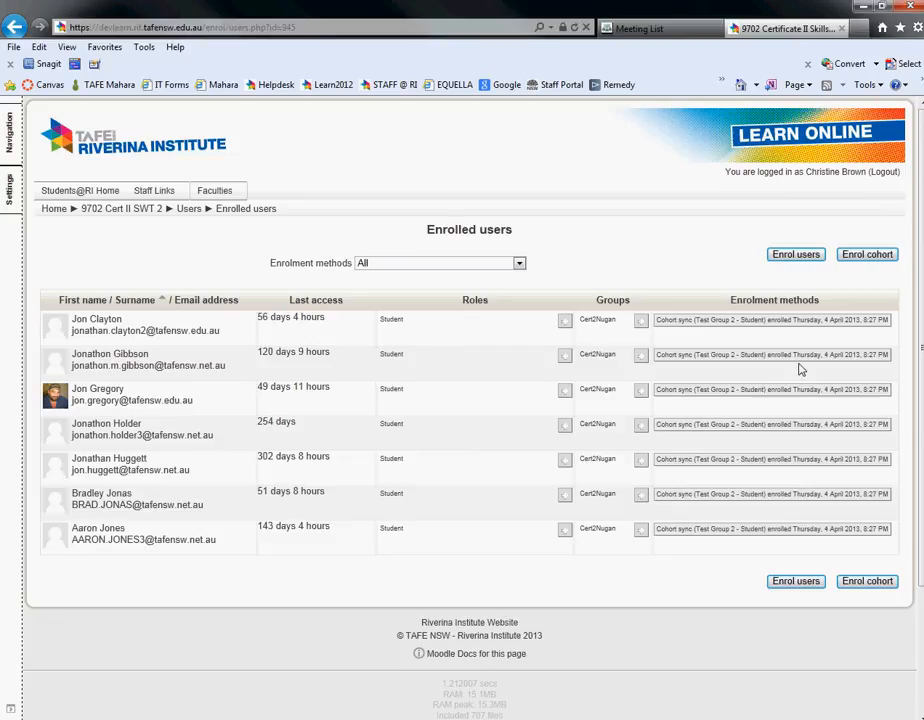
{"action": "scroll", "coordinate": [799, 369], "scroll_direction": "down", "scroll_amount": 3}
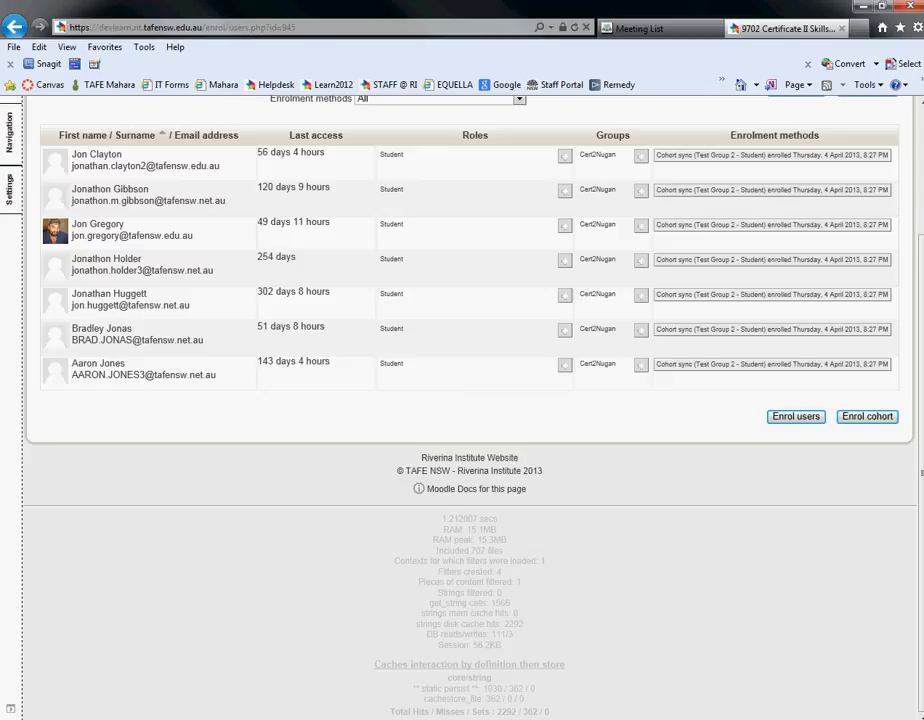
{"action": "key", "text": "F11"}
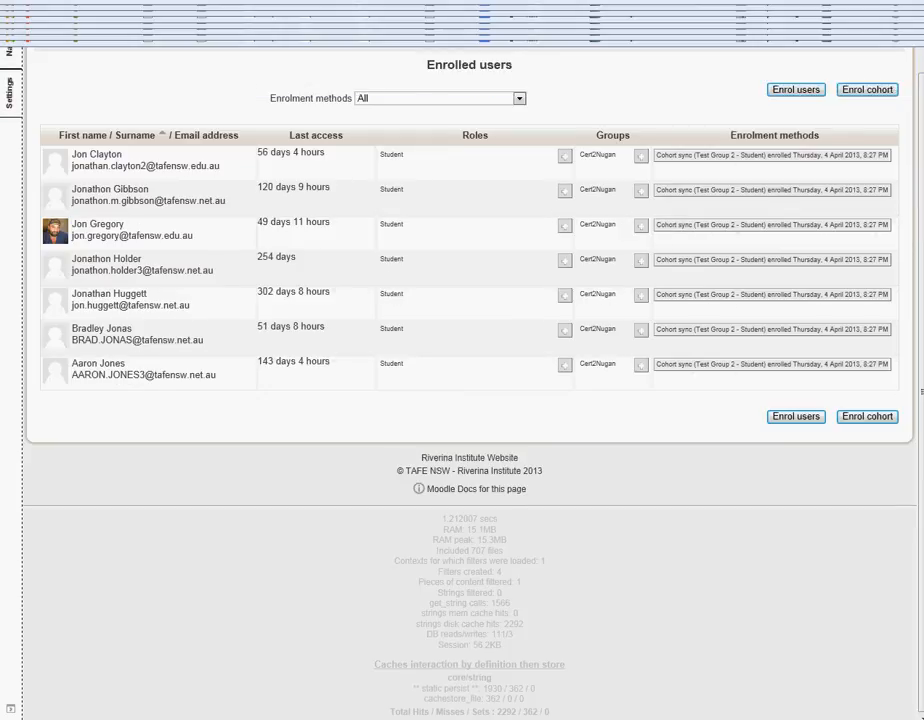